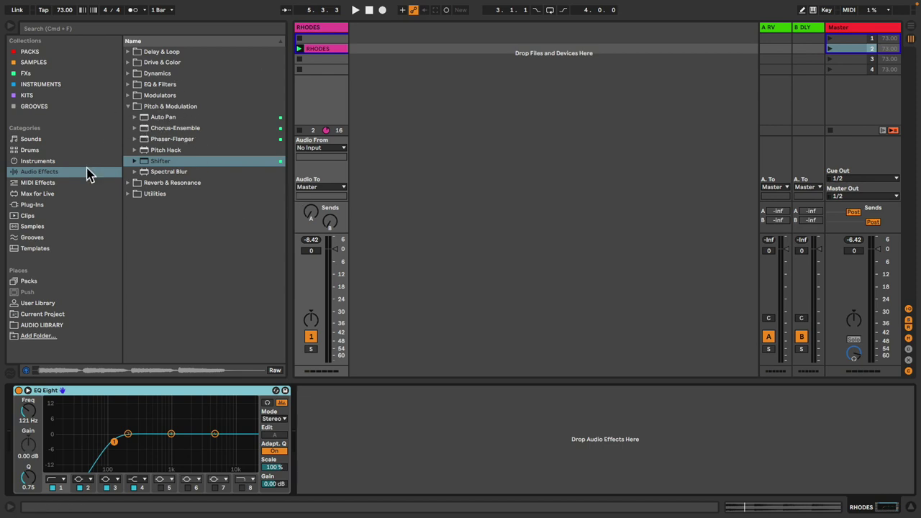
Add the Shifter effect after EQ Eight on the RHODES track and audition the clip with Shifter bypassed before re-enabling it.
{"action": "mouse_move", "coordinate": [162, 166]}
{"action": "left_mouse_down"}
{"action": "mouse_move", "coordinate": [360, 434]}
{"action": "mouse_move", "coordinate": [183, 157]}
{"action": "mouse_move", "coordinate": [168, 175]}
{"action": "left_mouse_up"}
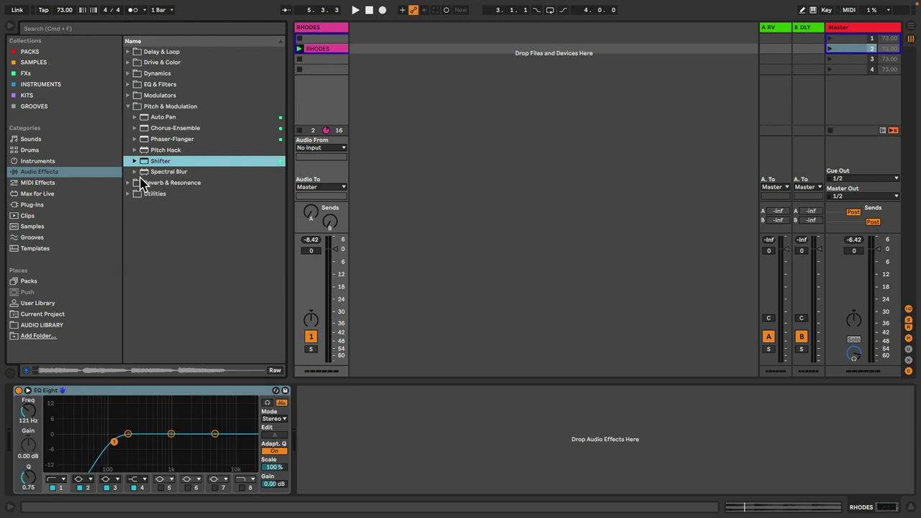
{"action": "left_click_drag", "start_coordinate": [153, 164], "coordinate": [309, 464]}
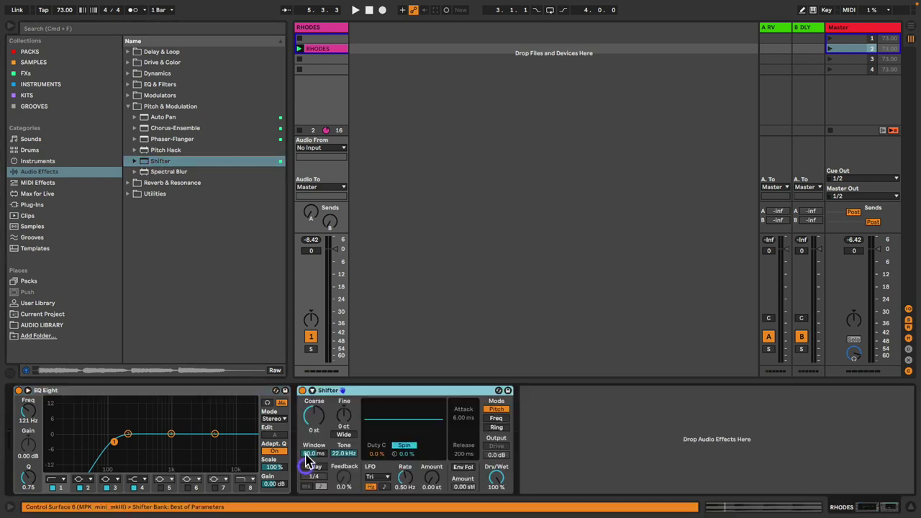
{"action": "left_click", "coordinate": [302, 391]}
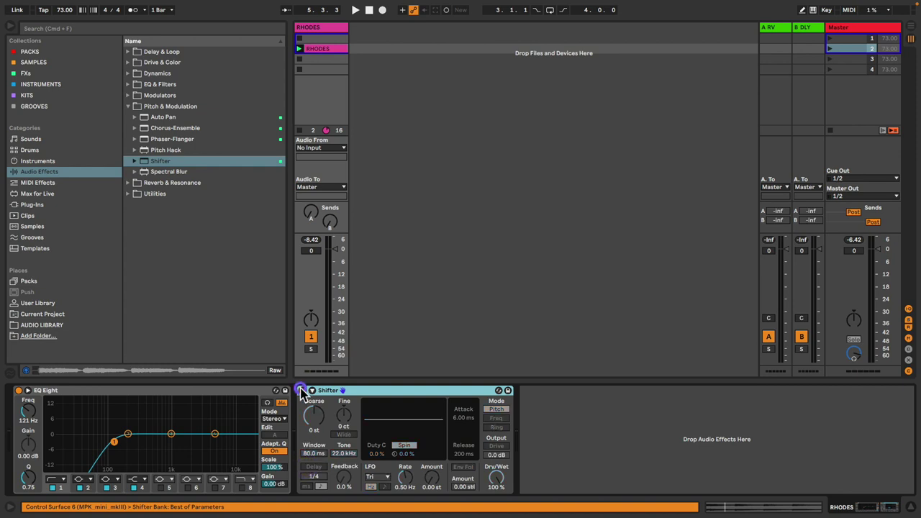
{"action": "left_click", "coordinate": [830, 49]}
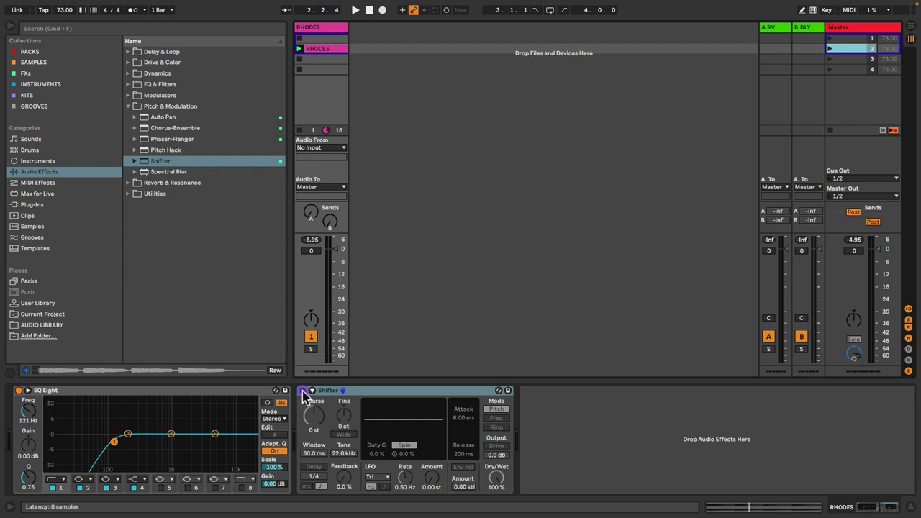
{"action": "left_click", "coordinate": [302, 391]}
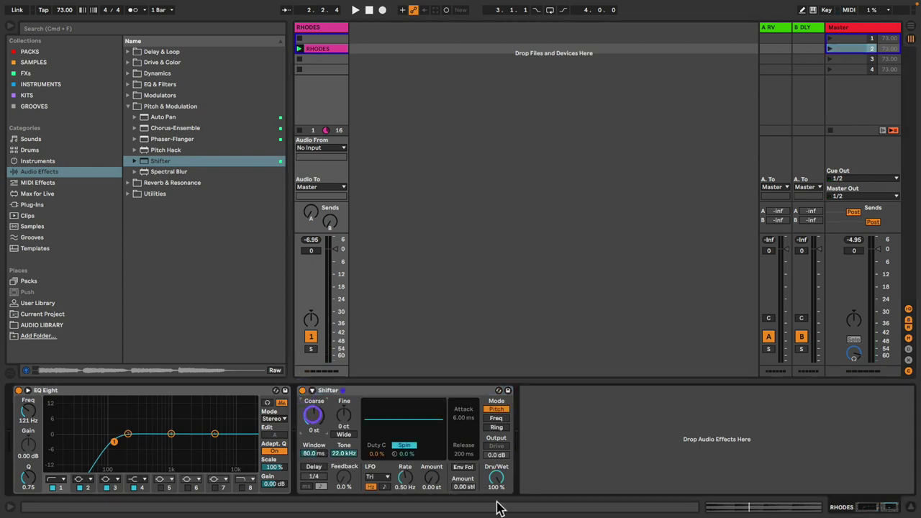
Audition the RHODES clip with Shifter's coarse pitch at 12 st, and reset the coarse pitch to 0 st.
{"action": "mouse_move", "coordinate": [320, 420]}
{"action": "left_mouse_down"}
{"action": "mouse_move", "coordinate": [320, 410]}
{"action": "mouse_move", "coordinate": [323, 424]}
{"action": "left_mouse_up"}
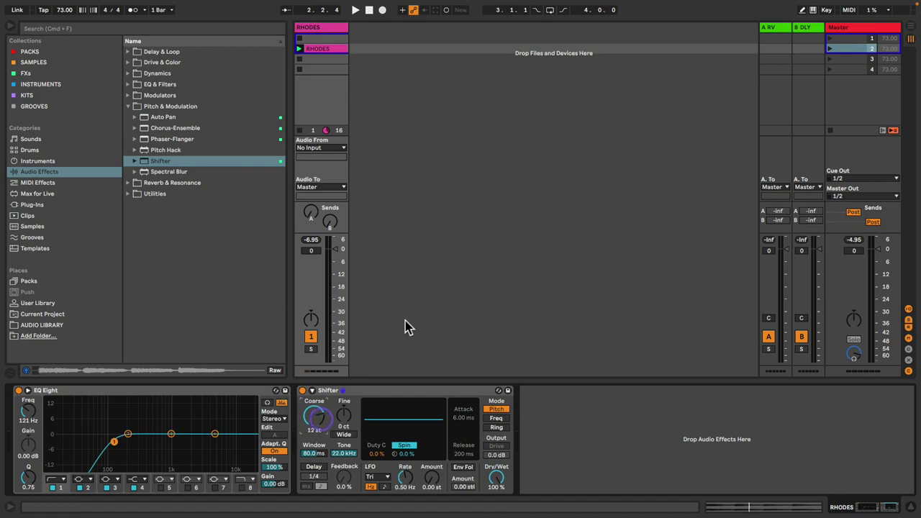
{"action": "key", "text": "space"}
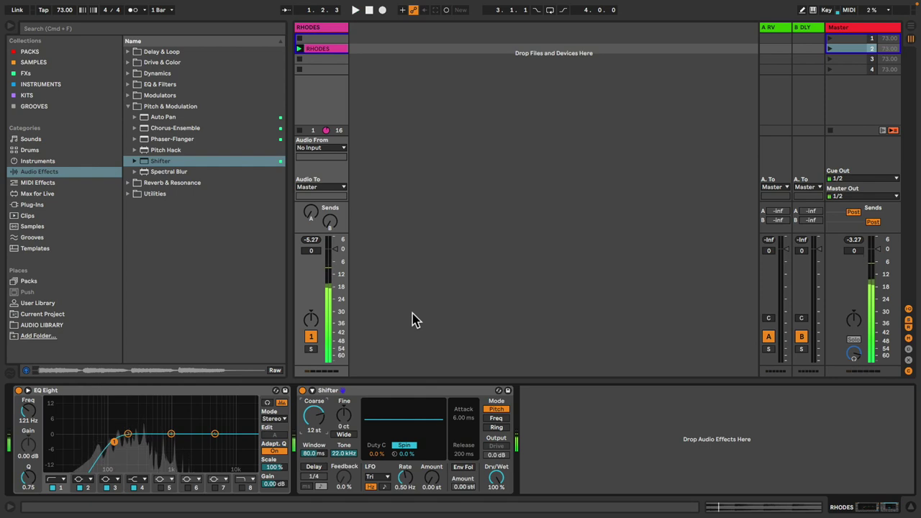
{"action": "key", "text": "space"}
{"action": "left_click_drag", "start_coordinate": [314, 416], "coordinate": [314, 436]}
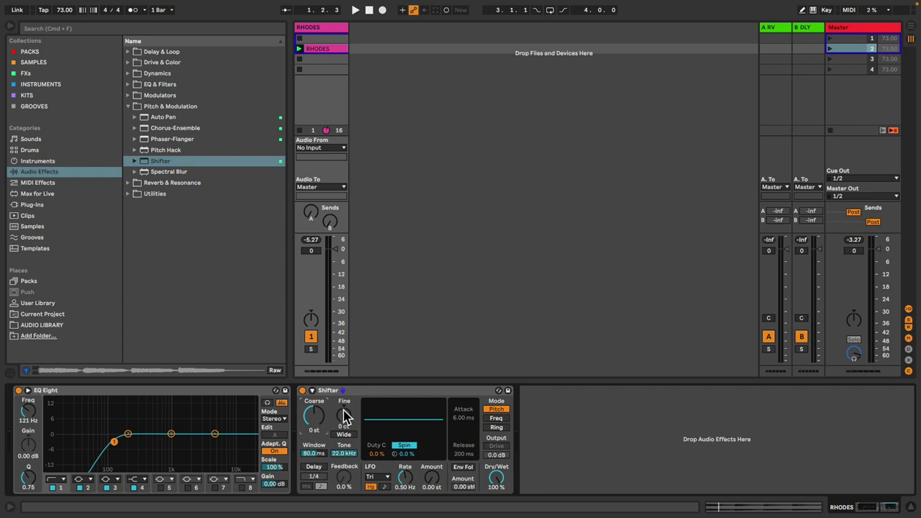
Detune the Rhodes by setting Shifter's fine pitch to 10 ct and audition the clip.
{"action": "left_click", "coordinate": [344, 421]}
{"action": "key", "text": "space"}
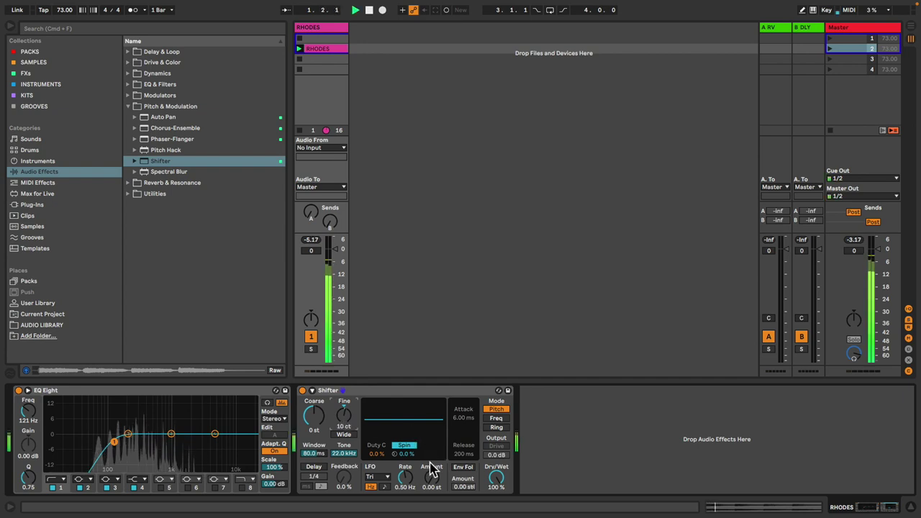
{"action": "key", "text": "space"}
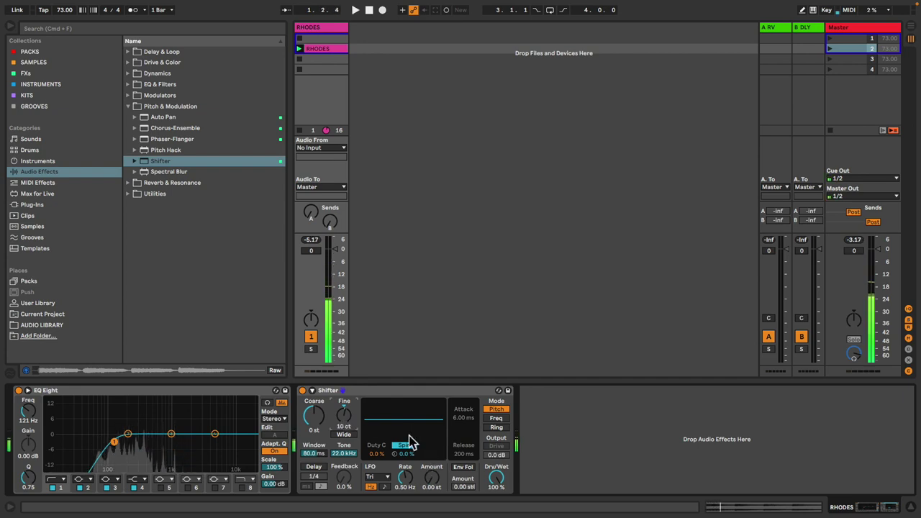
Set Shifter's LFO amount to 0.21 st and play the clip to hear the pitch modulation.
{"action": "left_click", "coordinate": [431, 478]}
{"action": "left_click", "coordinate": [434, 479]}
{"action": "mouse_move", "coordinate": [433, 479]}
{"action": "left_mouse_down"}
{"action": "mouse_move", "coordinate": [434, 469]}
{"action": "mouse_move", "coordinate": [432, 487]}
{"action": "left_mouse_up"}
{"action": "key", "text": "space"}
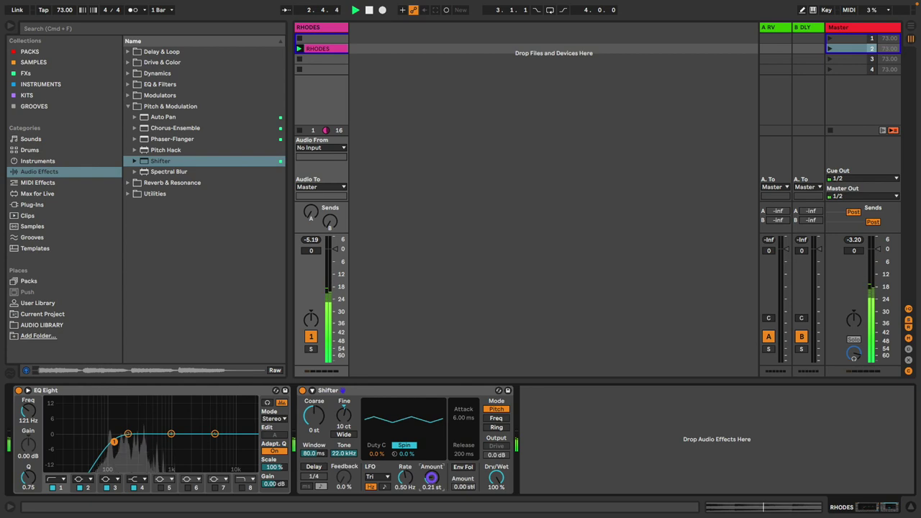
Slow Shifter's LFO rate to about 0.05 Hz and set its amount to 0.15 st while auditioning the clip.
{"action": "left_click_drag", "start_coordinate": [432, 487], "coordinate": [407, 504]}
{"action": "key", "text": "space"}
{"action": "key", "text": "space"}
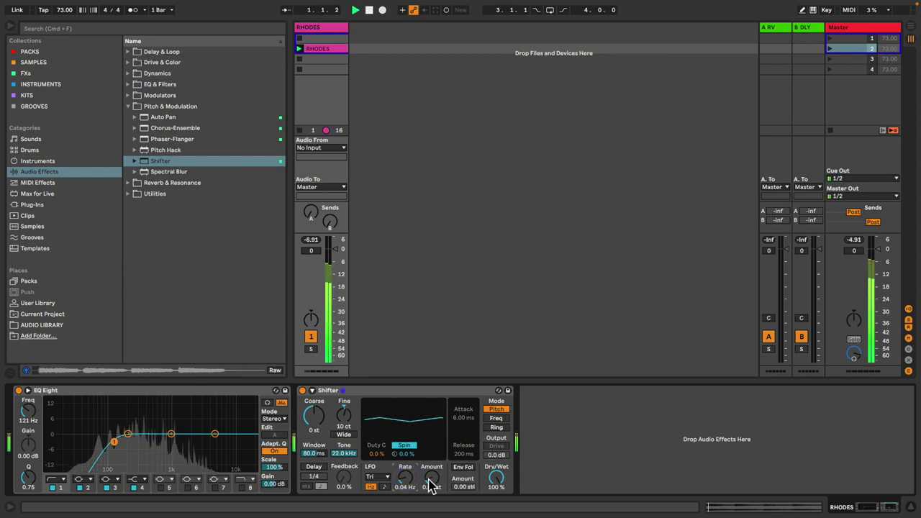
{"action": "left_click", "coordinate": [430, 486]}
{"action": "left_click_drag", "start_coordinate": [430, 486], "coordinate": [431, 481]}
{"action": "left_click", "coordinate": [404, 481]}
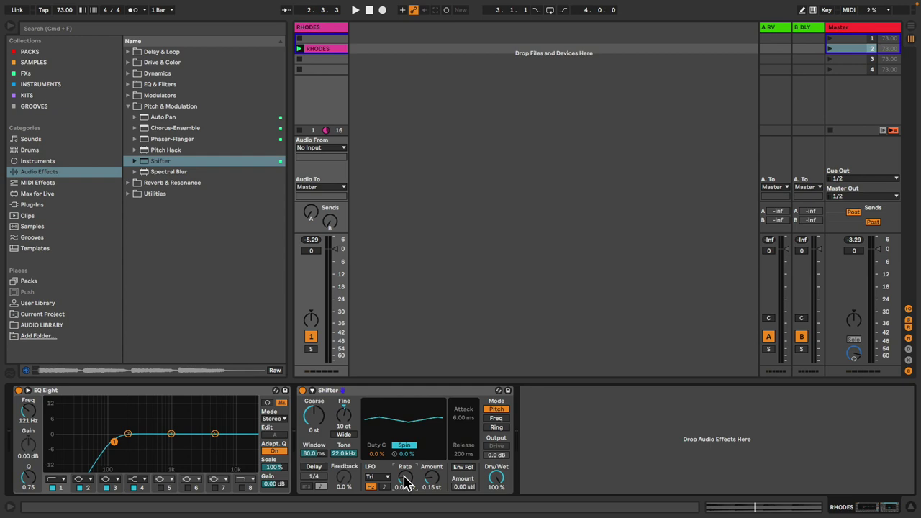
Raise Shifter's LFO amount to 0.43 st and blend its Dry/Wet to 44 % during playback.
{"action": "left_click_drag", "start_coordinate": [496, 480], "coordinate": [496, 480]}
{"action": "left_click_drag", "start_coordinate": [430, 478], "coordinate": [430, 475]}
{"action": "key", "text": "space"}
{"action": "left_click", "coordinate": [496, 477]}
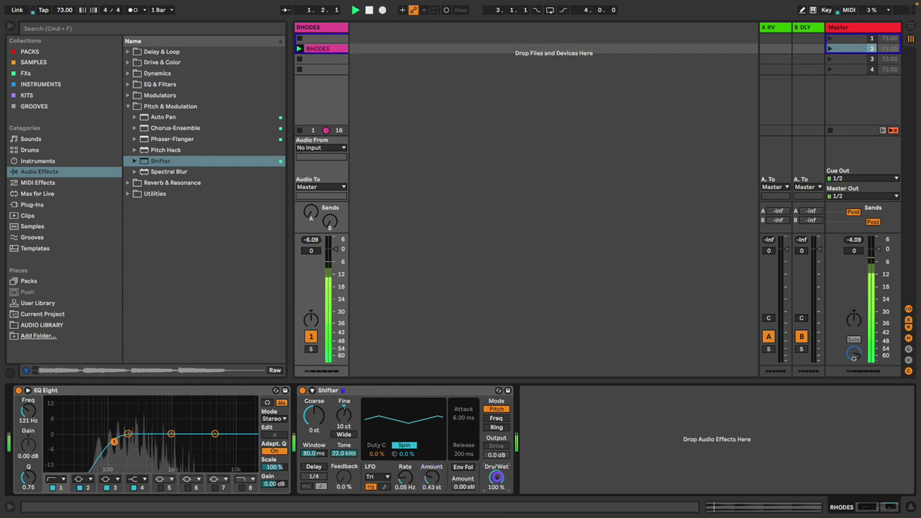
{"action": "left_click_drag", "start_coordinate": [496, 477], "coordinate": [498, 483]}
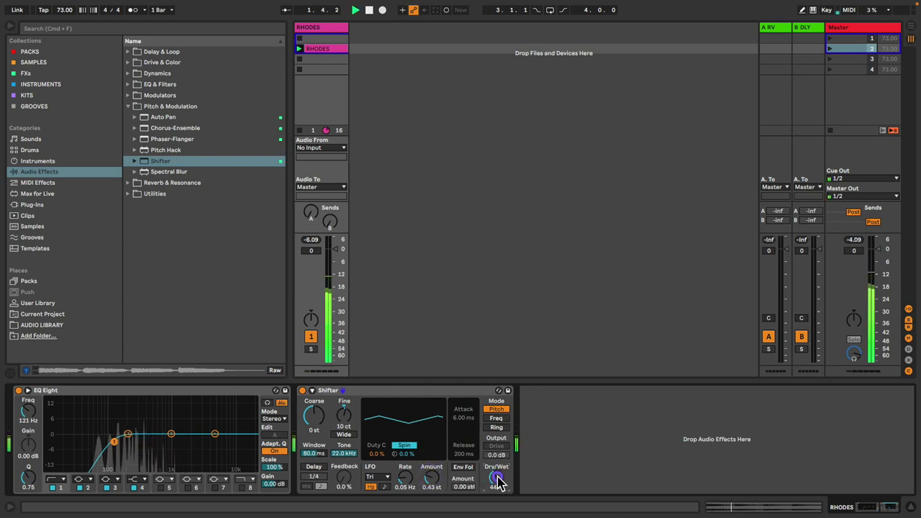
{"action": "key", "text": "space"}
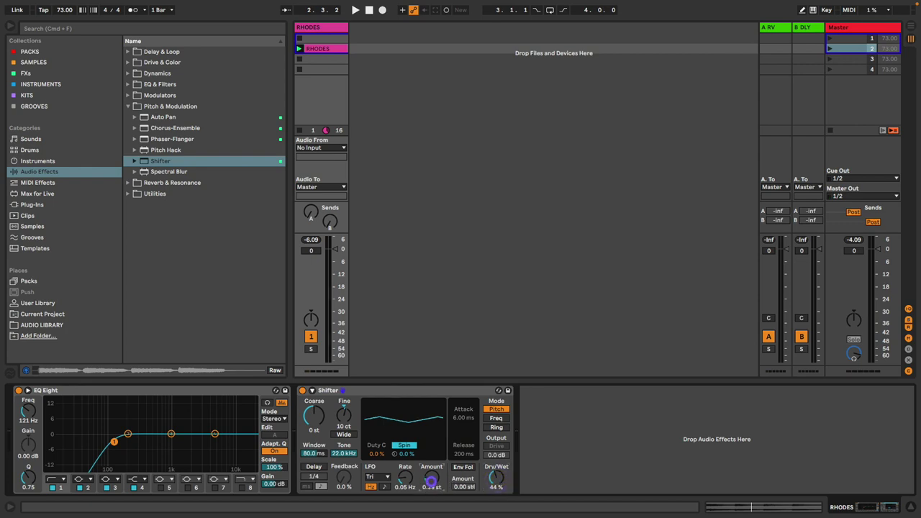
Change Shifter's LFO waveform to Sine and set its rate to 0.04 Hz.
{"action": "left_click", "coordinate": [378, 477]}
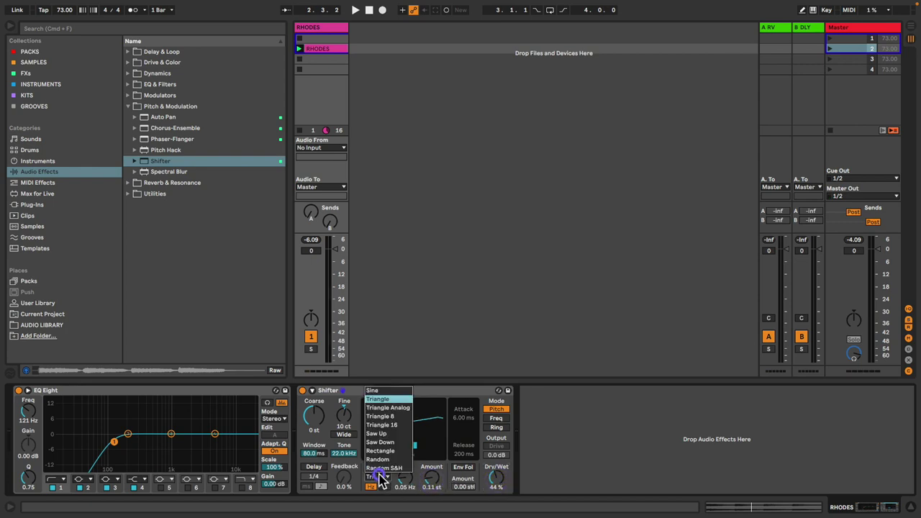
{"action": "left_click", "coordinate": [373, 390]}
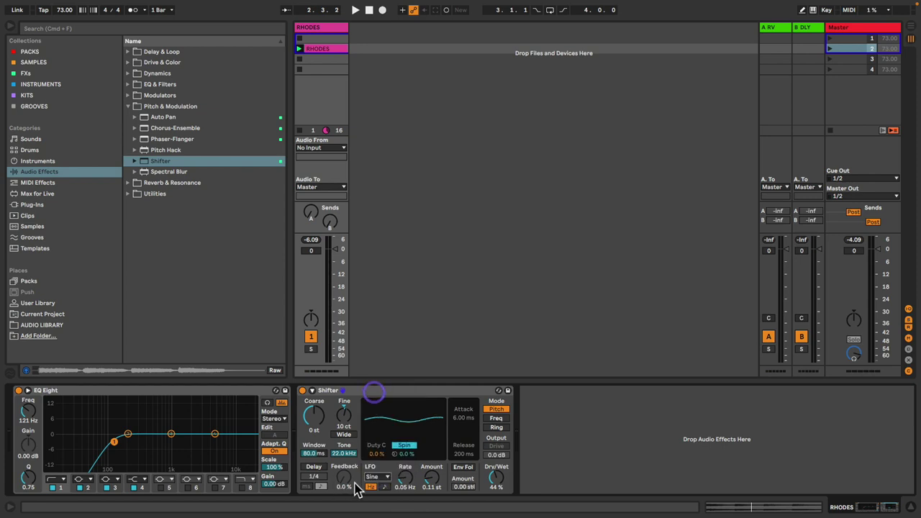
{"action": "left_click", "coordinate": [405, 478]}
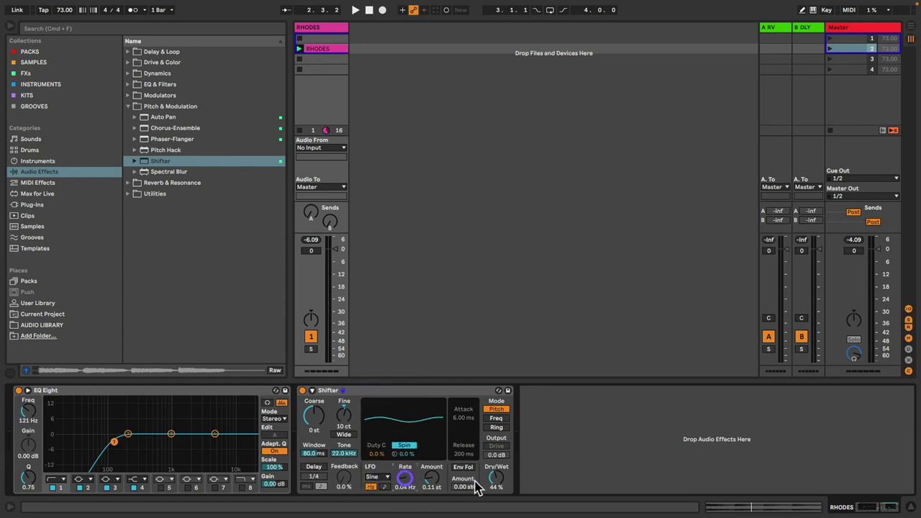
Audition Shifter fully wet, and bring Dry/Wet down to 37 % with an LFO amount of 0.15 st.
{"action": "left_click_drag", "start_coordinate": [496, 481], "coordinate": [496, 439]}
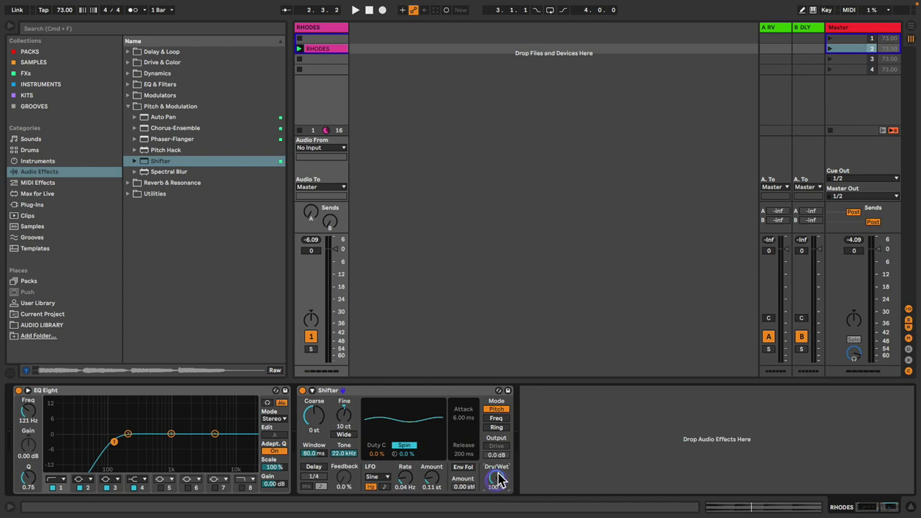
{"action": "key", "text": "space"}
{"action": "left_click_drag", "start_coordinate": [499, 481], "coordinate": [499, 511]}
{"action": "left_click_drag", "start_coordinate": [498, 476], "coordinate": [498, 468]}
{"action": "left_click_drag", "start_coordinate": [434, 480], "coordinate": [434, 472]}
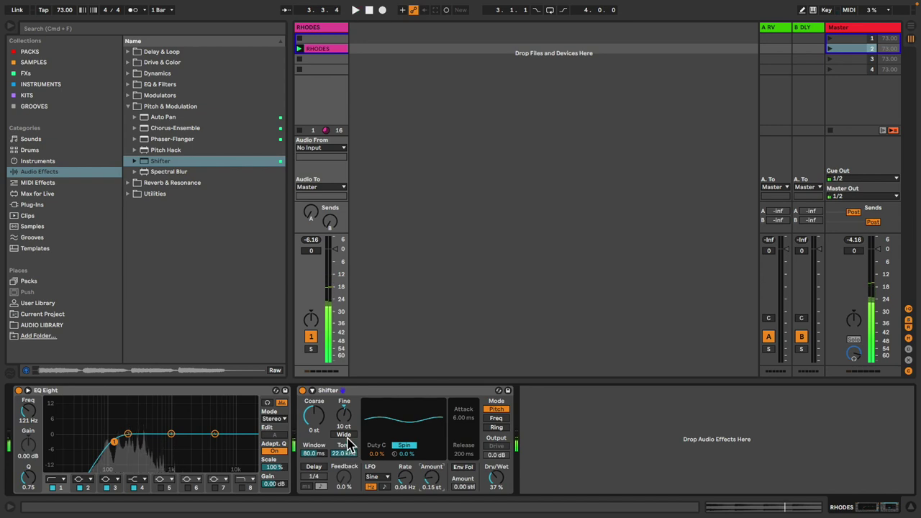
{"action": "key", "text": "space"}
Enable Shifter's Wide option and compare the playing clip with Shifter bypassed and active.
{"action": "left_click", "coordinate": [345, 435]}
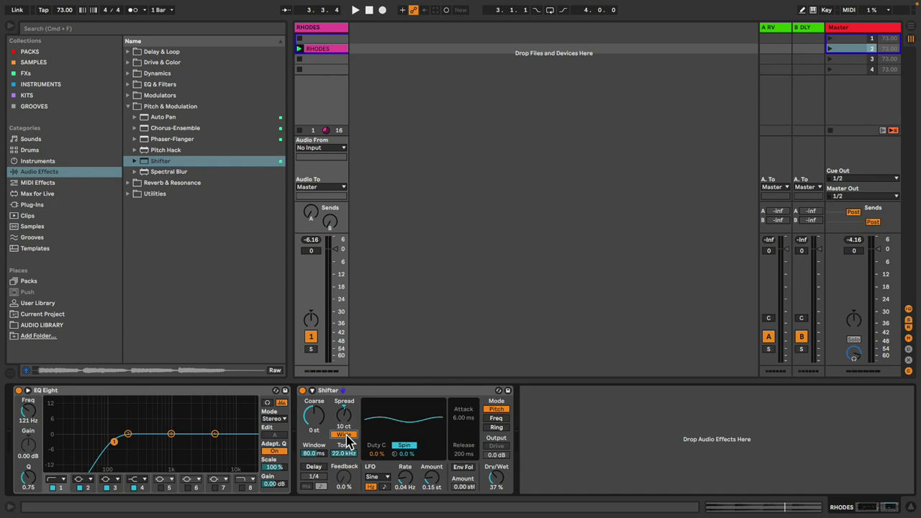
{"action": "key", "text": "space"}
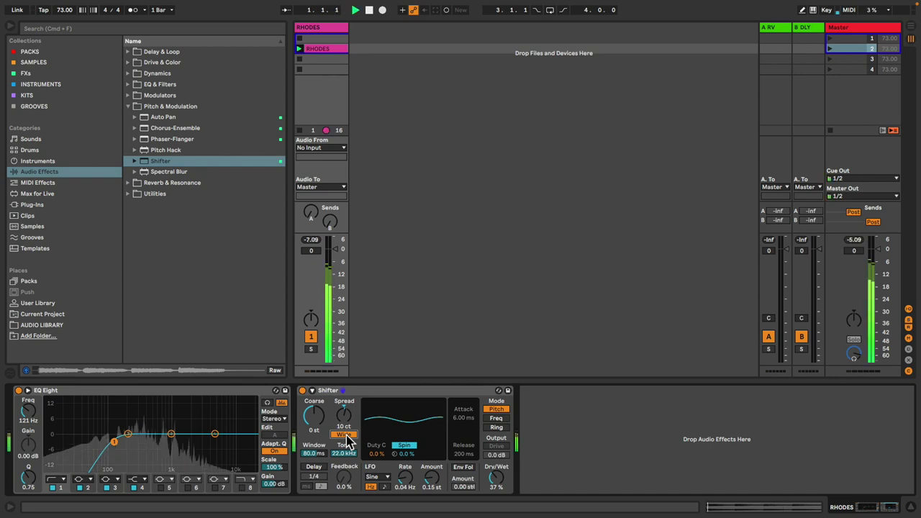
{"action": "left_click", "coordinate": [302, 391]}
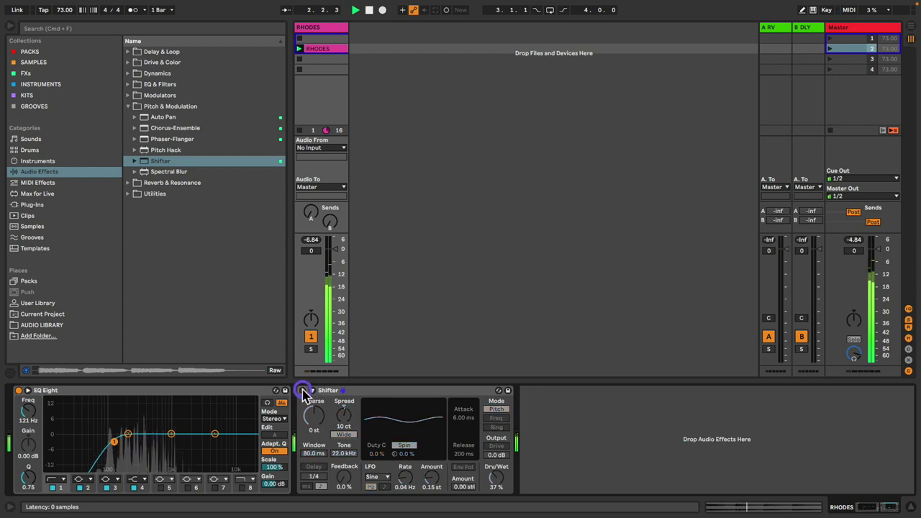
{"action": "left_click", "coordinate": [302, 390]}
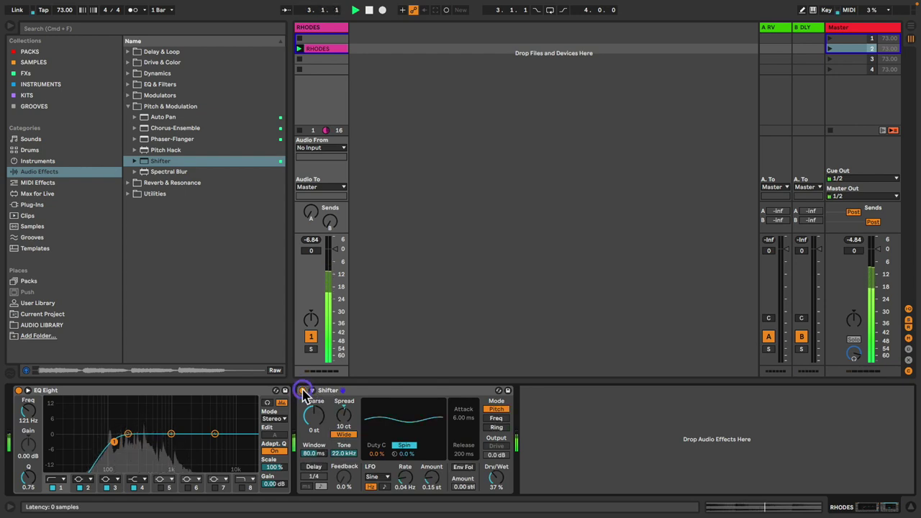
Try Shifter at 100 % wet with a stronger LFO, and settle on Dry/Wet 20 % and LFO amount 0.13 st.
{"action": "left_click_drag", "start_coordinate": [491, 476], "coordinate": [492, 431]}
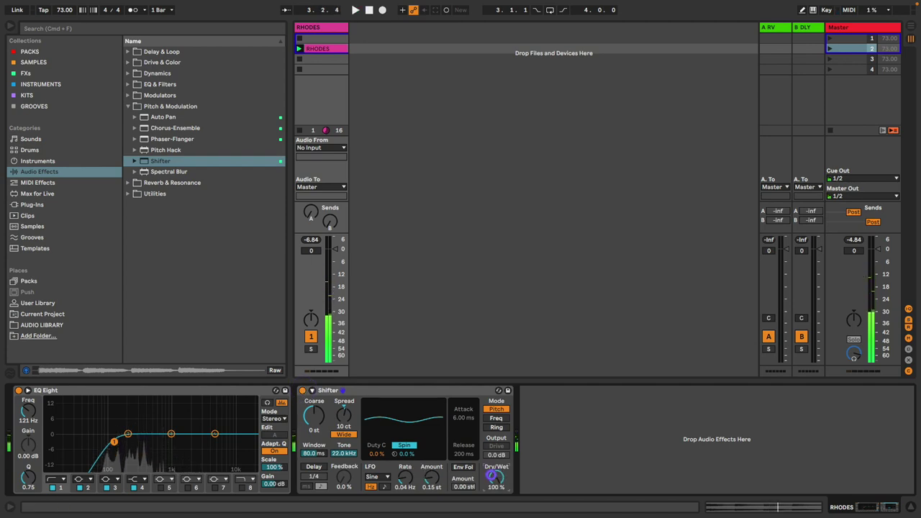
{"action": "left_click_drag", "start_coordinate": [437, 486], "coordinate": [437, 475]}
{"action": "key", "text": "space"}
{"action": "left_click_drag", "start_coordinate": [501, 487], "coordinate": [502, 503]}
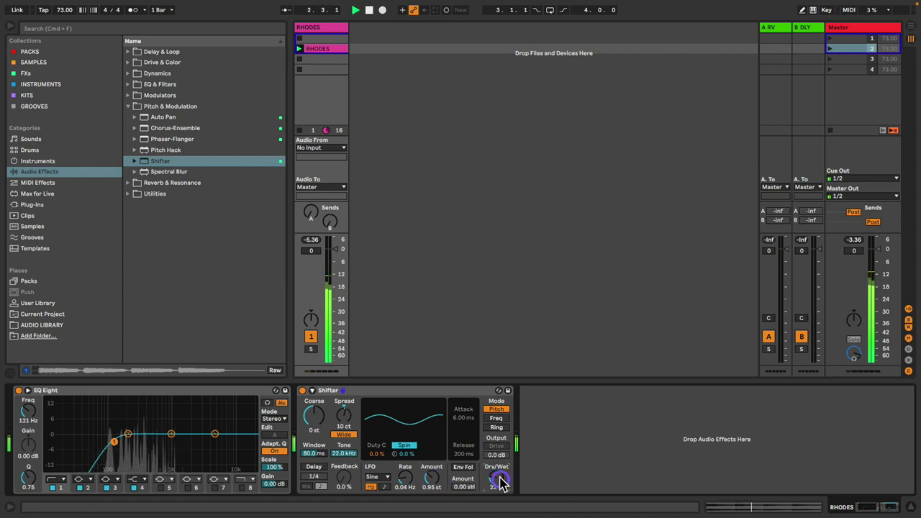
{"action": "left_click_drag", "start_coordinate": [500, 476], "coordinate": [500, 478]}
{"action": "left_click_drag", "start_coordinate": [427, 480], "coordinate": [427, 484]}
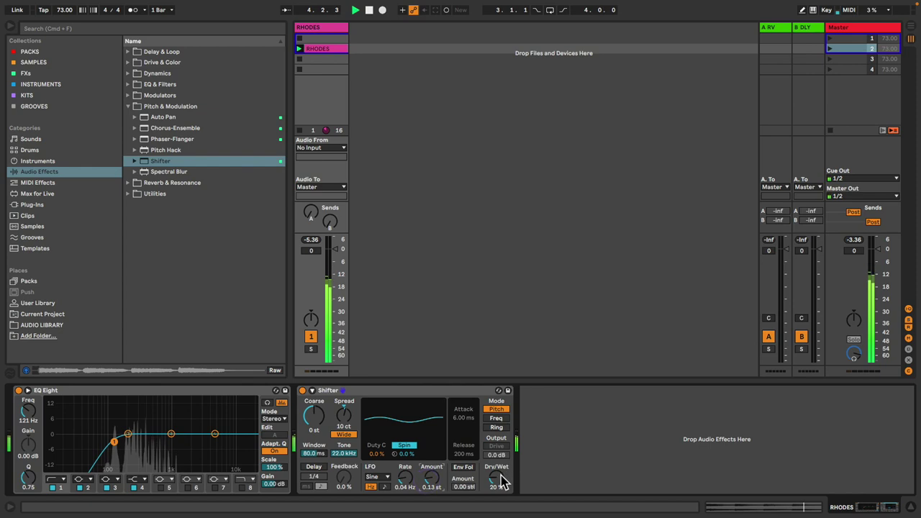
{"action": "key", "text": "space"}
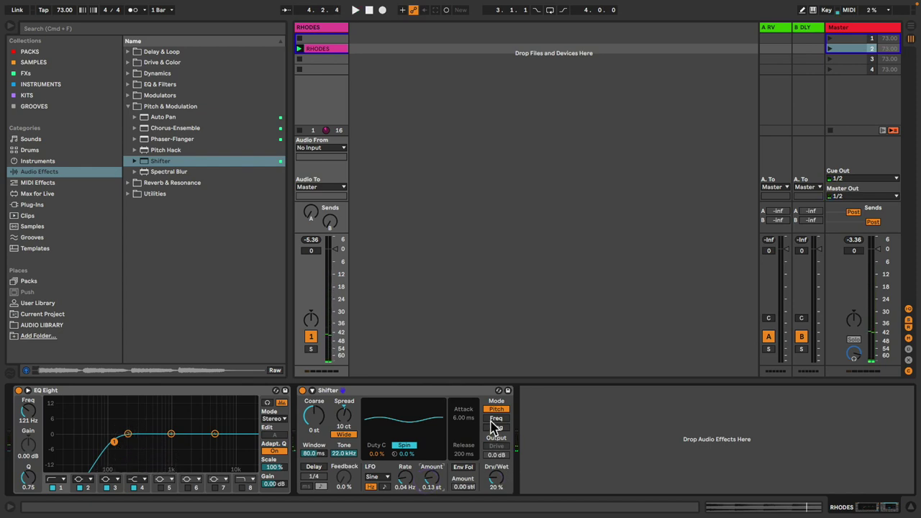
Switch Shifter to Freq mode and set its LFO waveform to Rectangle.
{"action": "left_click", "coordinate": [494, 420]}
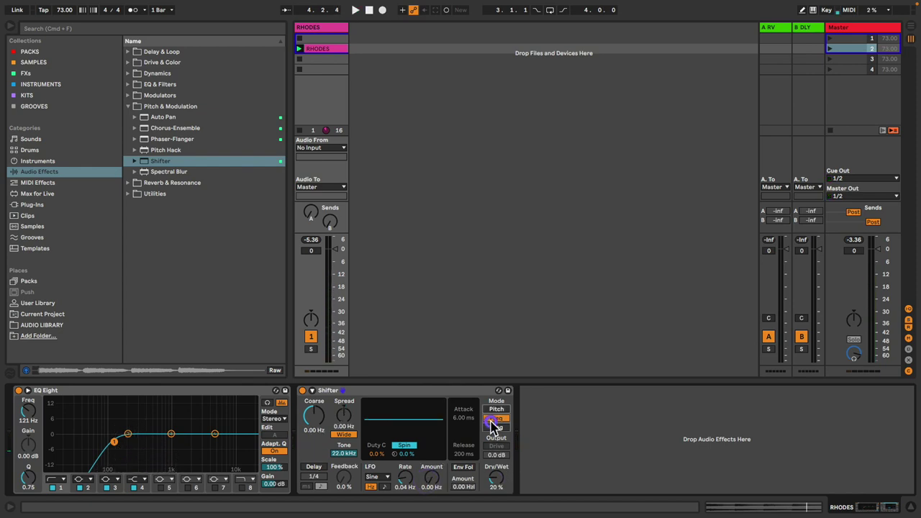
{"action": "left_click", "coordinate": [379, 477]}
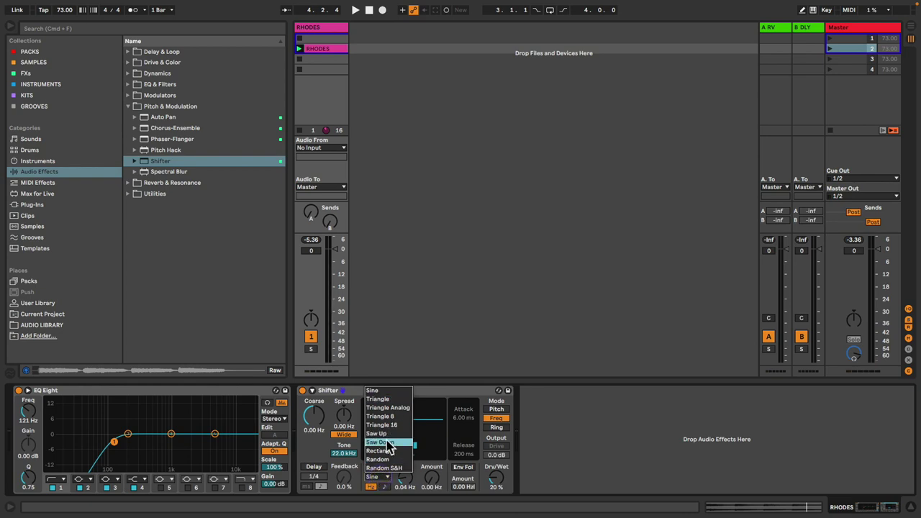
{"action": "left_click", "coordinate": [387, 451]}
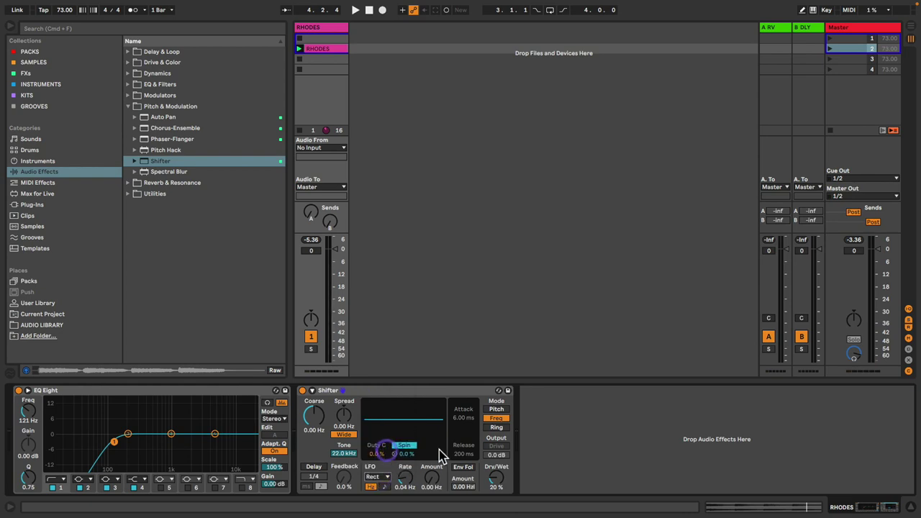
Set Shifter's spread to 1.58 Hz, Dry/Wet to 100 %, LFO amount to 29.8 Hz and rate to 0.41 Hz, and audition the clip.
{"action": "left_click", "coordinate": [431, 477]}
{"action": "left_click_drag", "start_coordinate": [430, 476], "coordinate": [406, 462]}
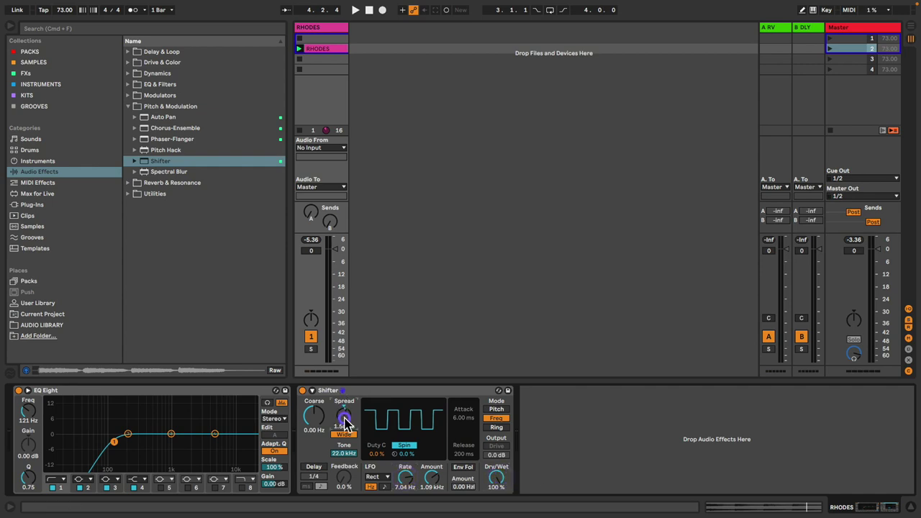
{"action": "left_click_drag", "start_coordinate": [428, 478], "coordinate": [402, 480]}
{"action": "key", "text": "space"}
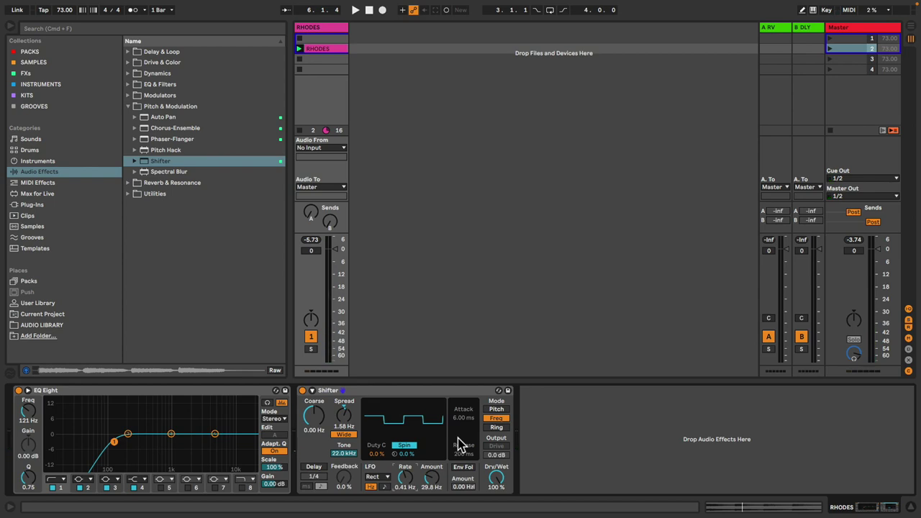
Return Shifter to Pitch mode and set its LFO amount to 0.61 st and rate to 0.22 Hz.
{"action": "left_click", "coordinate": [497, 409]}
{"action": "left_click_drag", "start_coordinate": [426, 480], "coordinate": [403, 490]}
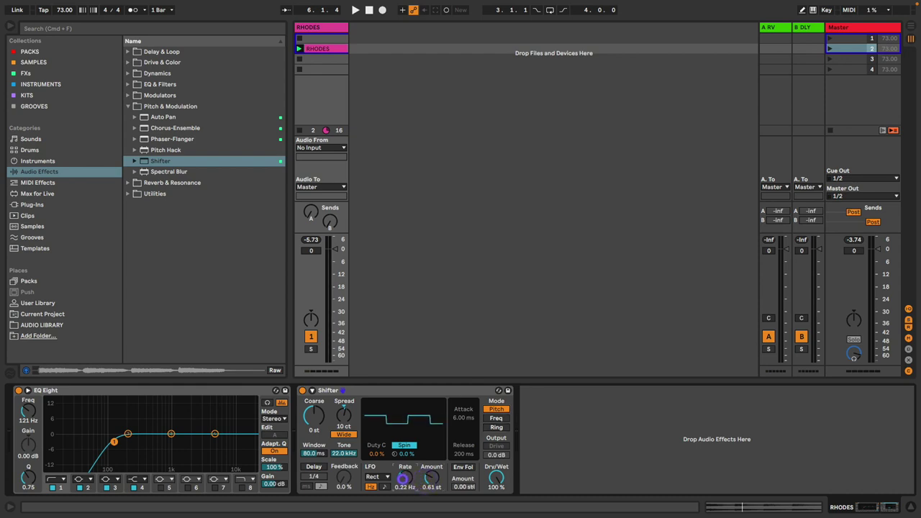
Set Shifter's Dry/Wet to 90 %, sync its LFO to tempo at rate 1/8 with amount 1.59 st, and audition the clip.
{"action": "key", "text": "space"}
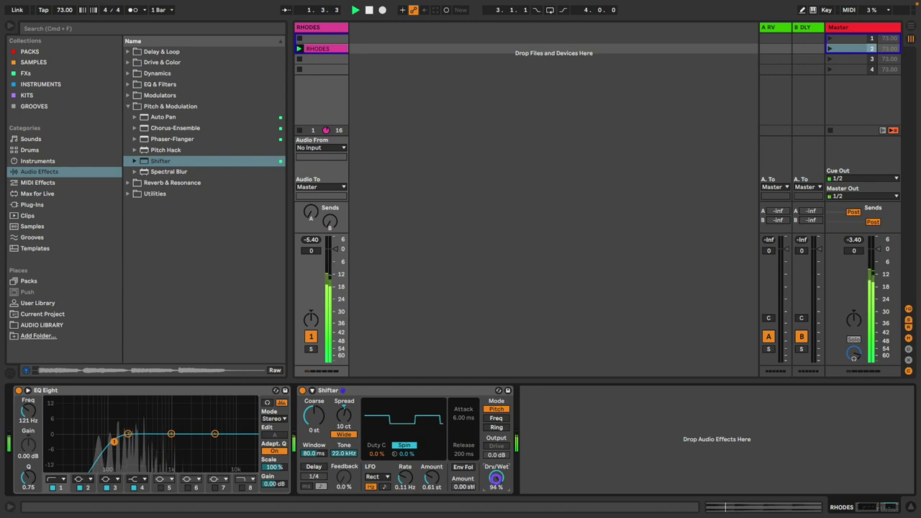
{"action": "mouse_move", "coordinate": [496, 477]}
{"action": "left_mouse_down"}
{"action": "mouse_move", "coordinate": [496, 486]}
{"action": "mouse_move", "coordinate": [496, 468]}
{"action": "left_mouse_up"}
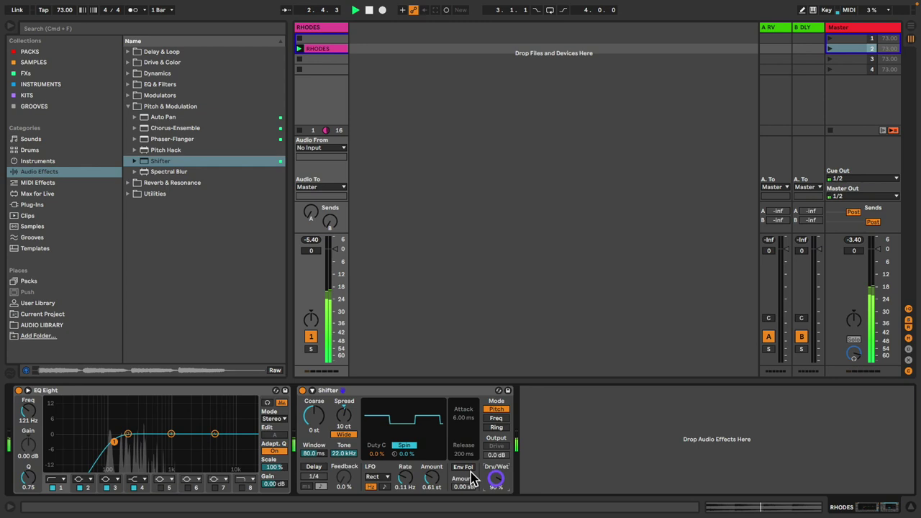
{"action": "left_click", "coordinate": [385, 486]}
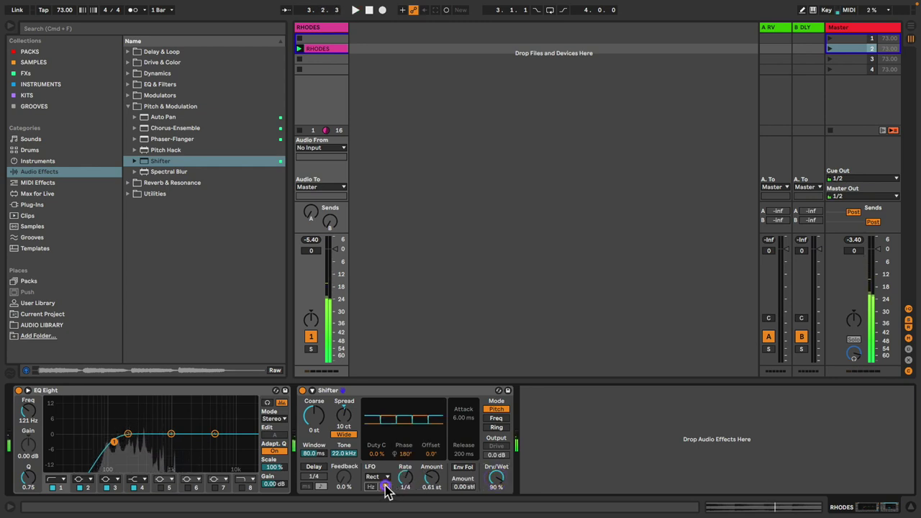
{"action": "key", "text": "space"}
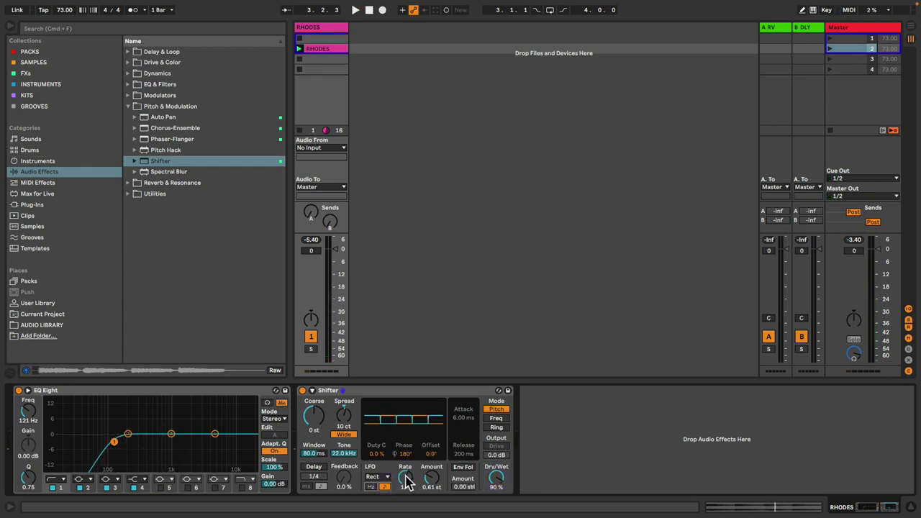
{"action": "left_click_drag", "start_coordinate": [407, 481], "coordinate": [432, 468]}
{"action": "key", "text": "space"}
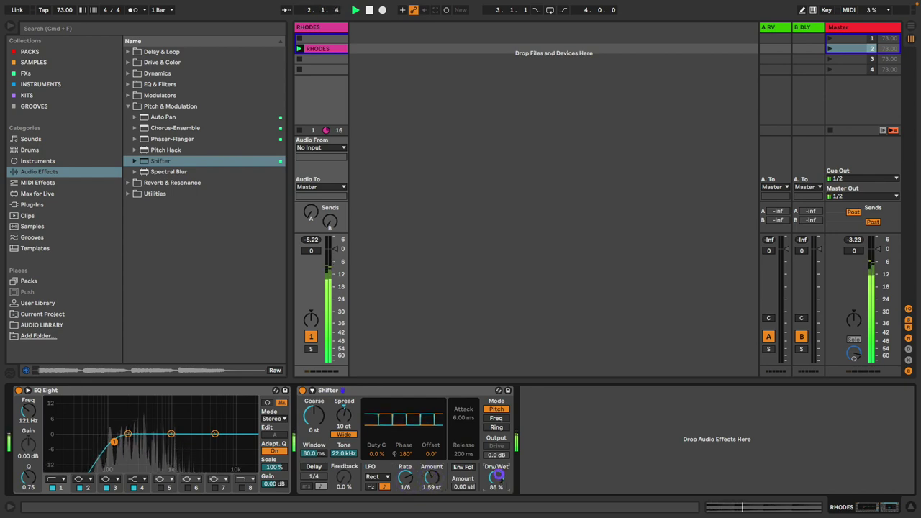
Switch Shifter to Freq mode and audition it with LFO rate 1/4, amount 7.75 Hz and Dry/Wet 34 %.
{"action": "left_click", "coordinate": [496, 418]}
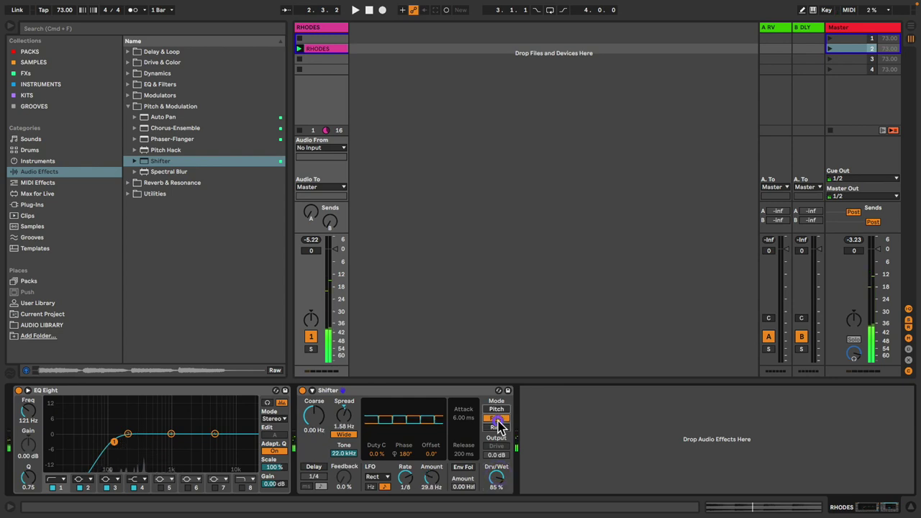
{"action": "key", "text": "space"}
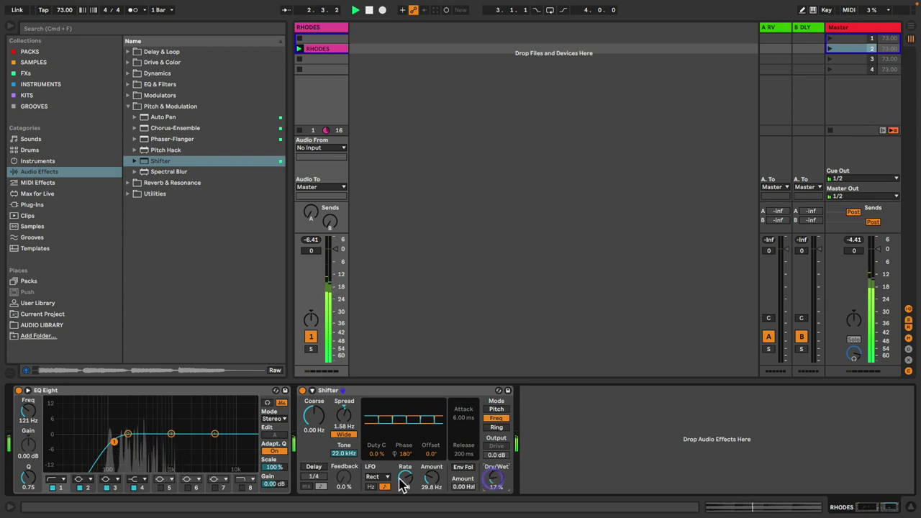
{"action": "left_click_drag", "start_coordinate": [404, 478], "coordinate": [430, 478]}
{"action": "left_click_drag", "start_coordinate": [499, 481], "coordinate": [500, 477]}
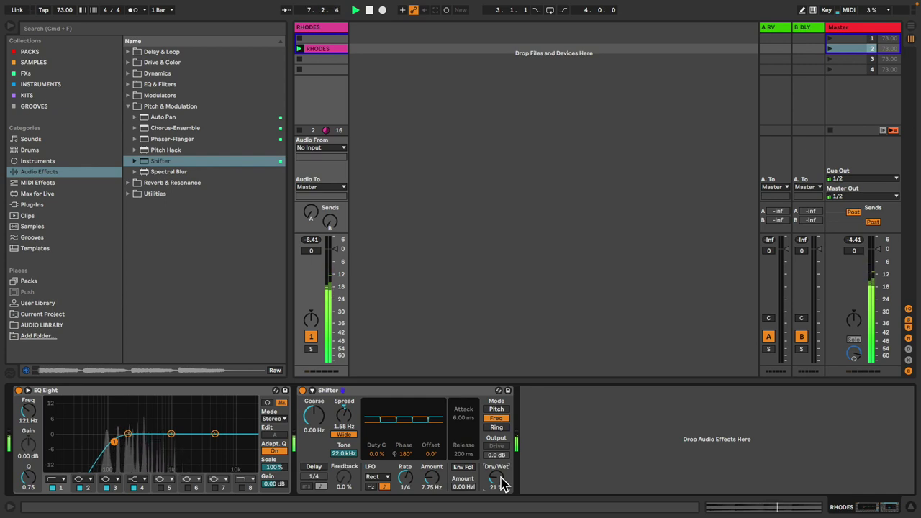
{"action": "left_click_drag", "start_coordinate": [497, 477], "coordinate": [503, 484]}
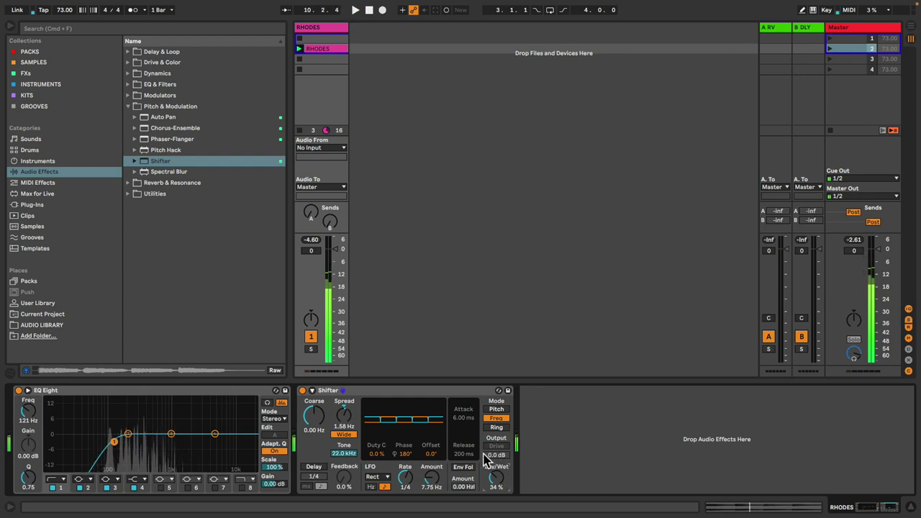
{"action": "key", "text": "space"}
Enable Shifter's delay at 1/4 with 16 % feedback, and audition the clip with Dry/Wet at 31 %.
{"action": "left_click", "coordinate": [314, 467]}
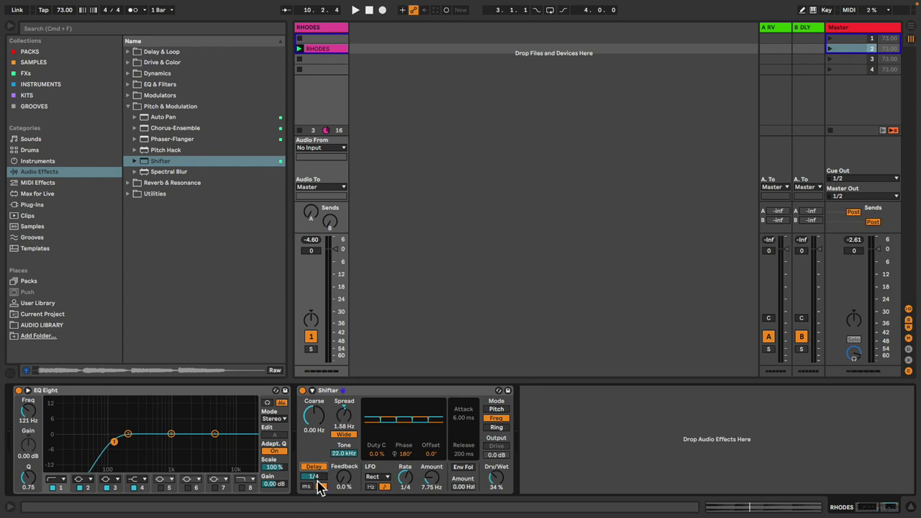
{"action": "left_click_drag", "start_coordinate": [339, 481], "coordinate": [339, 480]}
{"action": "left_click", "coordinate": [497, 478]}
{"action": "key", "text": "space"}
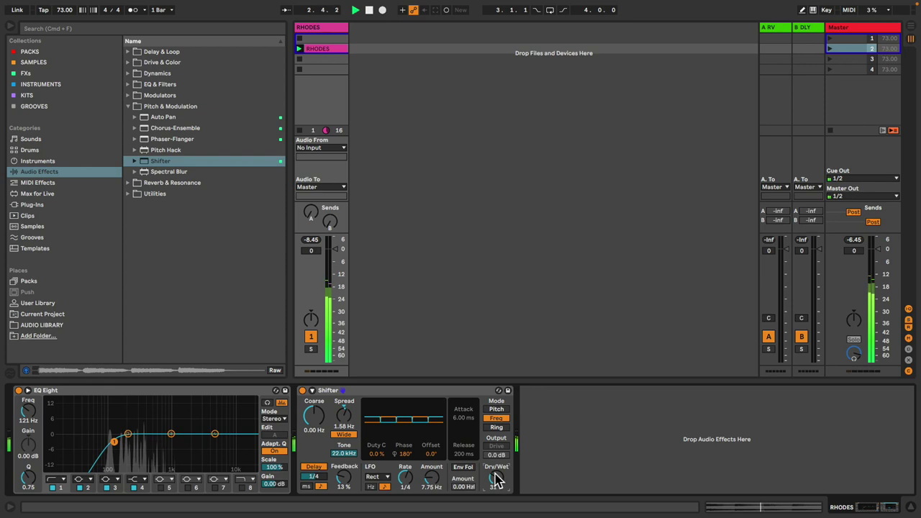
{"action": "left_click", "coordinate": [343, 479]}
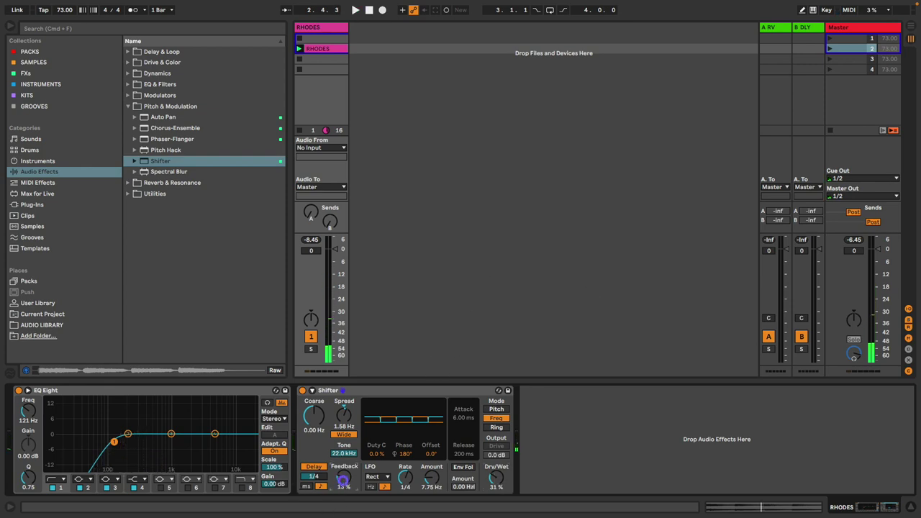
{"action": "key", "text": "space"}
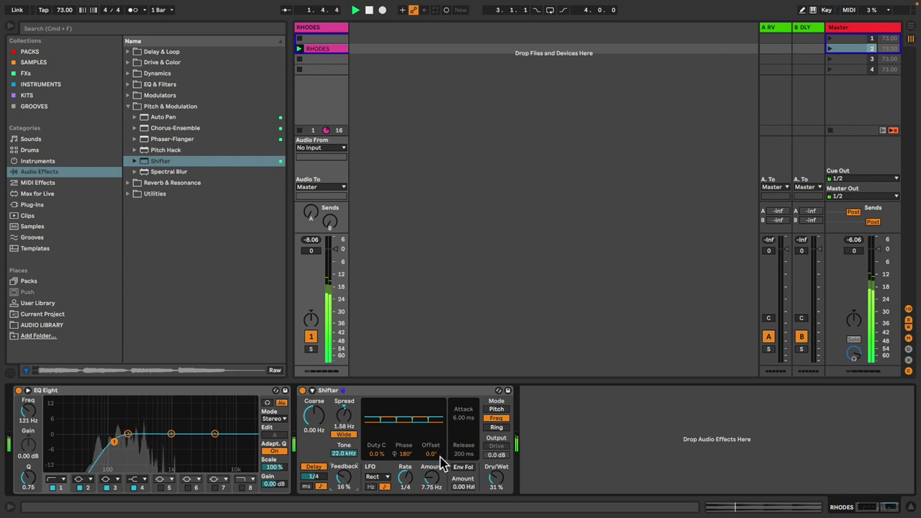
Return Shifter to Pitch mode and set its LFO amount to 0.29 st and Dry/Wet to 21 %.
{"action": "left_click", "coordinate": [496, 410]}
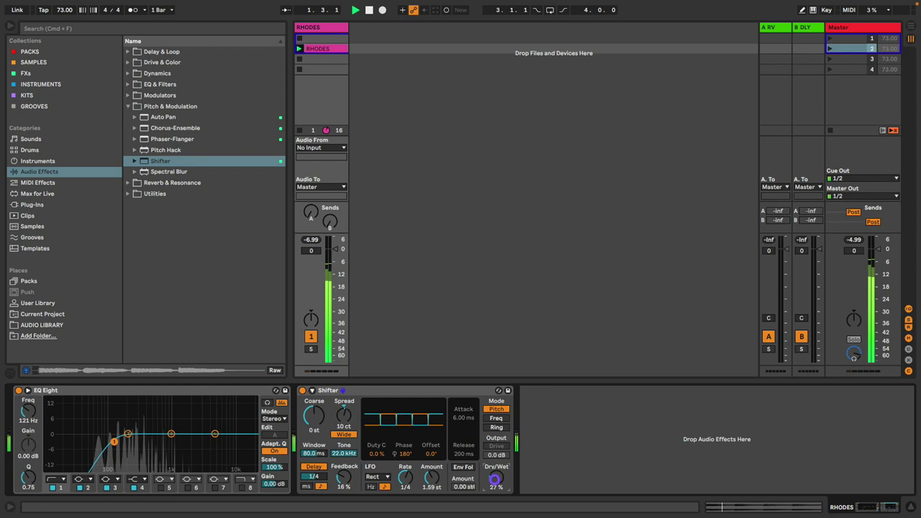
{"action": "left_click_drag", "start_coordinate": [496, 480], "coordinate": [496, 482]}
{"action": "left_click_drag", "start_coordinate": [432, 479], "coordinate": [432, 483]}
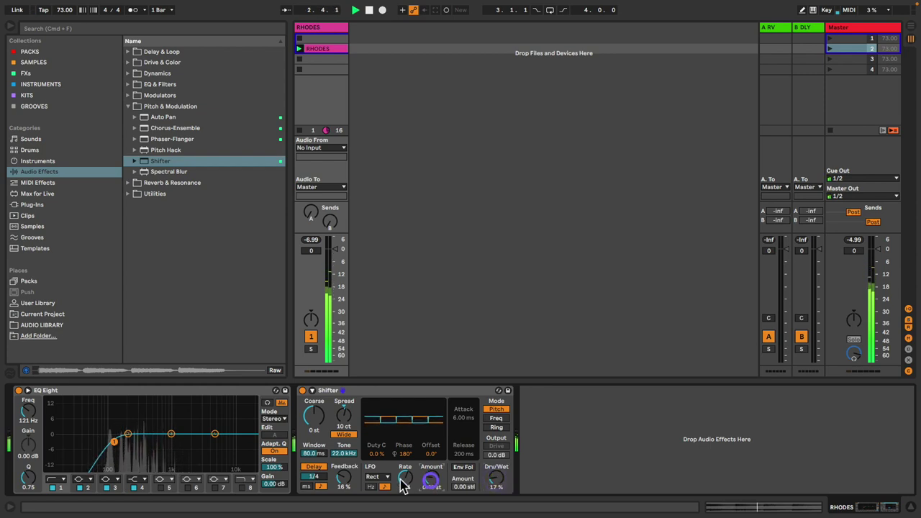
{"action": "left_click_drag", "start_coordinate": [495, 481], "coordinate": [494, 480]}
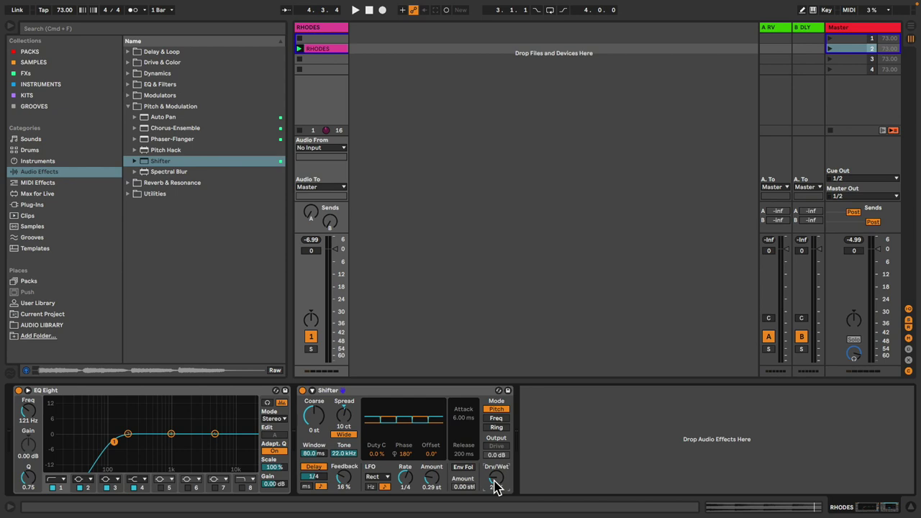
Change Shifter's LFO waveform to Triangle Analog and play the clip.
{"action": "left_click", "coordinate": [380, 478]}
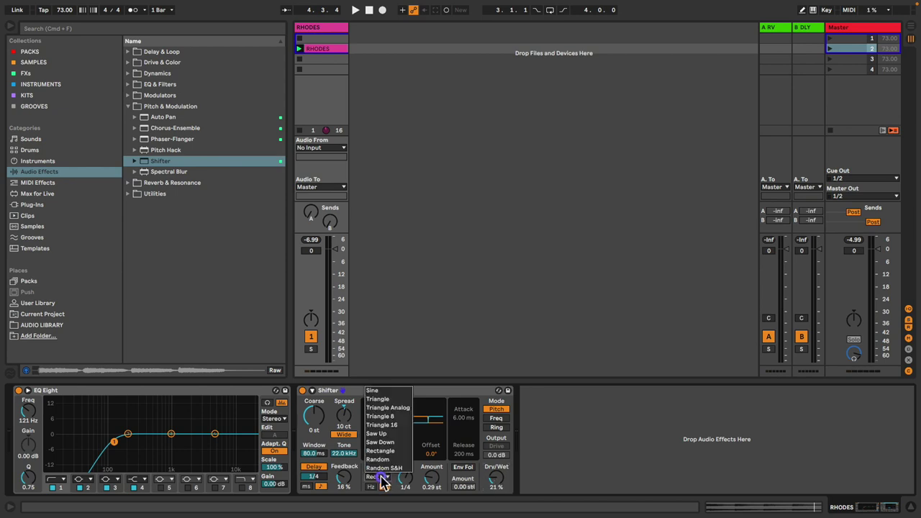
{"action": "left_click", "coordinate": [379, 408]}
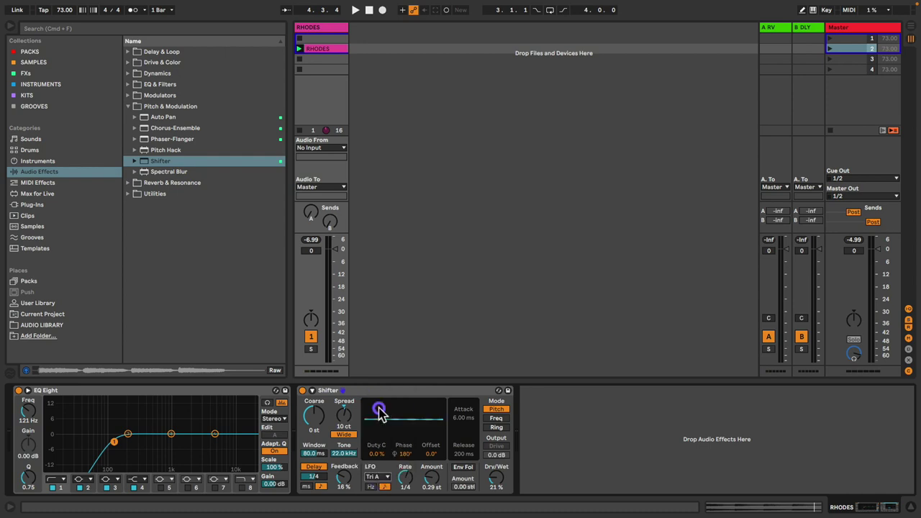
{"action": "key", "text": "space"}
Try different wet levels and LFO depths during playback, settling on Dry/Wet 15 % and LFO amount 1.02 st.
{"action": "left_click_drag", "start_coordinate": [493, 480], "coordinate": [493, 474]}
{"action": "left_click_drag", "start_coordinate": [437, 480], "coordinate": [438, 469]}
{"action": "left_click", "coordinate": [490, 476]}
{"action": "left_click_drag", "start_coordinate": [492, 477], "coordinate": [492, 484]}
{"action": "mouse_move", "coordinate": [430, 478]}
{"action": "left_mouse_down"}
{"action": "mouse_move", "coordinate": [431, 487]}
{"action": "mouse_move", "coordinate": [429, 478]}
{"action": "left_mouse_up"}
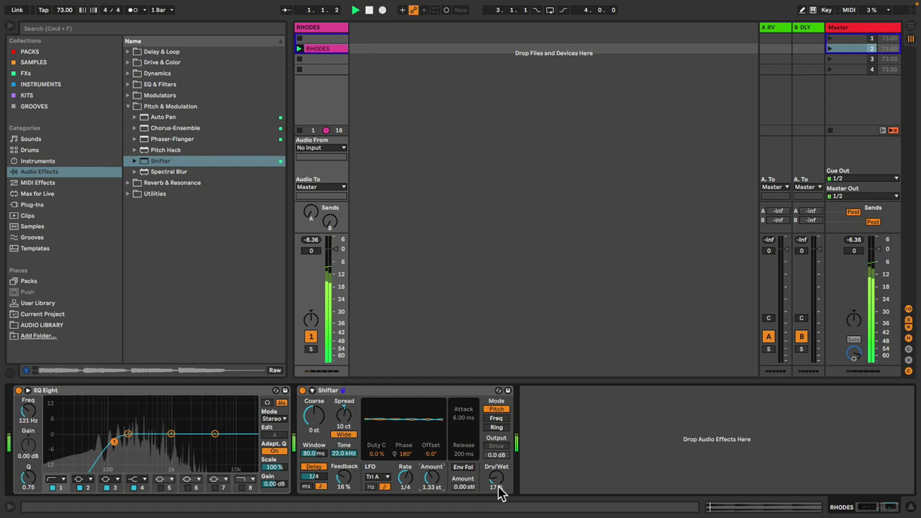
{"action": "left_click_drag", "start_coordinate": [496, 481], "coordinate": [497, 481]}
{"action": "left_click_drag", "start_coordinate": [437, 478], "coordinate": [437, 481]}
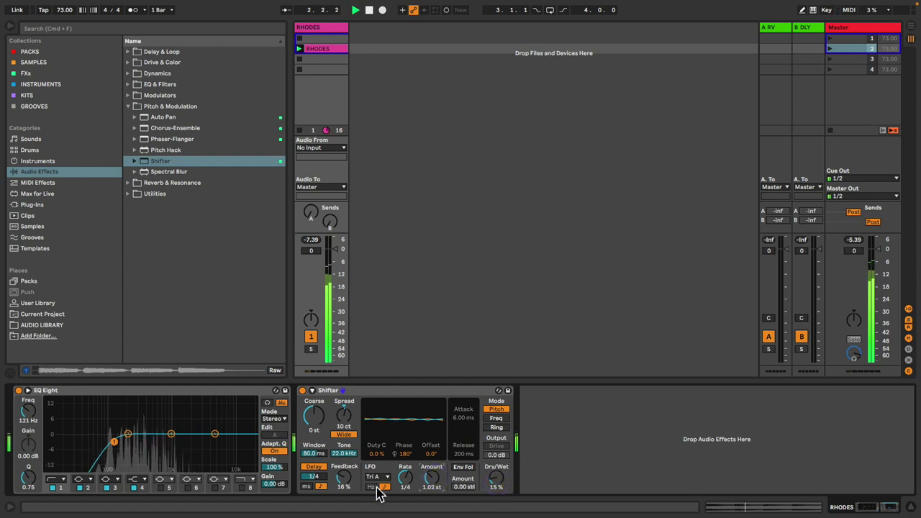
Set Shifter's delay to milliseconds at 107 ms with 29 % feedback, and raise Dry/Wet to 27 %.
{"action": "left_click_drag", "start_coordinate": [344, 478], "coordinate": [344, 475]}
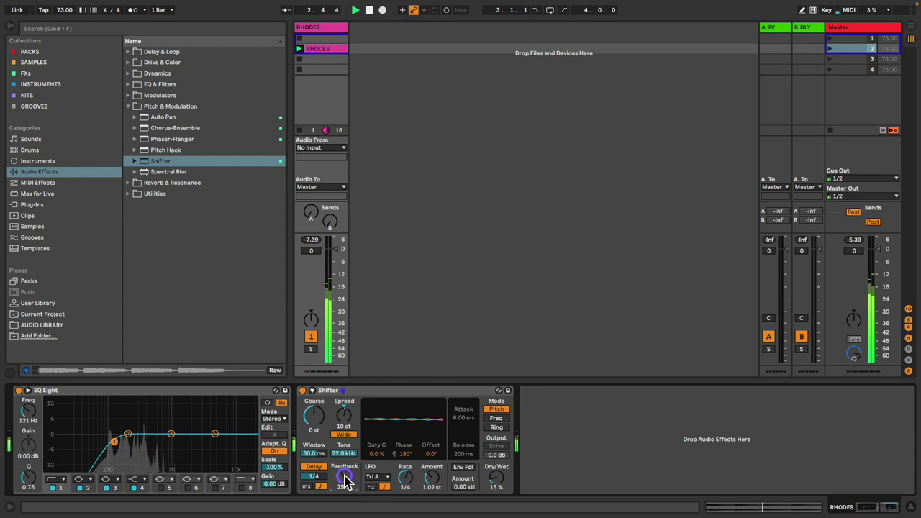
{"action": "left_click", "coordinate": [305, 486]}
{"action": "key", "text": "space"}
{"action": "left_click_drag", "start_coordinate": [499, 476], "coordinate": [495, 472]}
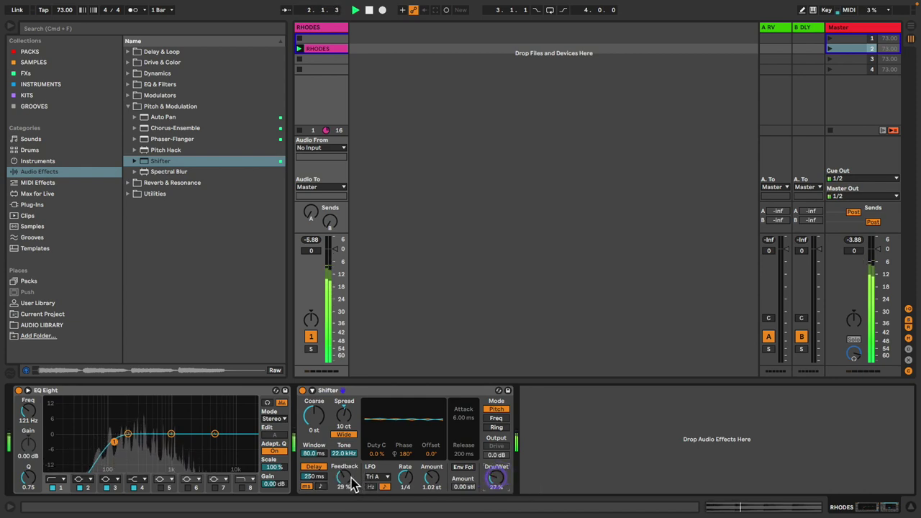
{"action": "left_click_drag", "start_coordinate": [319, 481], "coordinate": [319, 481]}
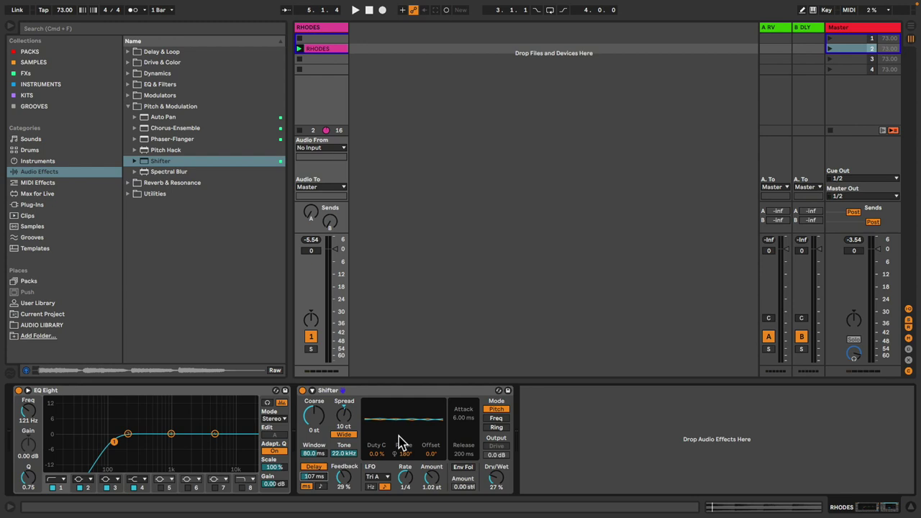
Switch Shifter to Ring mode, set its spread to 0.00 Hz and audition it with Dry/Wet at 35 %.
{"action": "left_click", "coordinate": [497, 428]}
{"action": "left_click", "coordinate": [346, 414]}
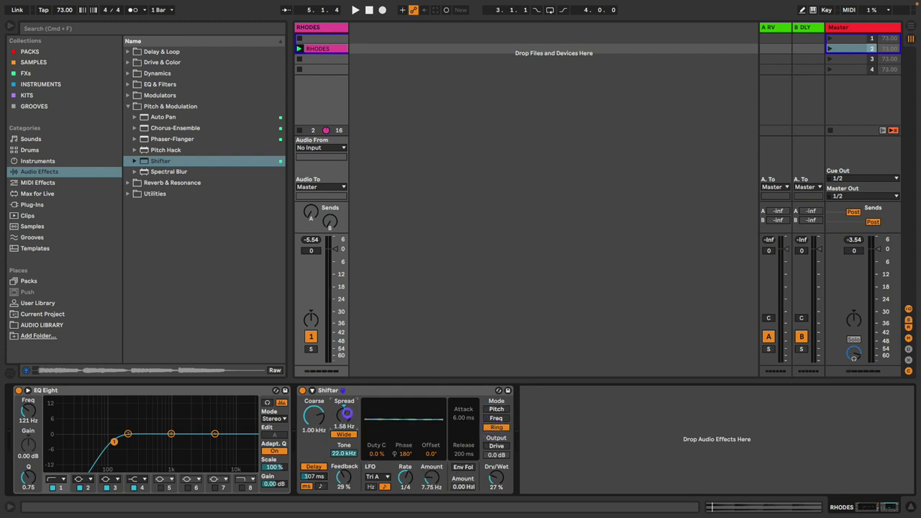
{"action": "left_click_drag", "start_coordinate": [348, 419], "coordinate": [348, 449]}
{"action": "key", "text": "space"}
{"action": "mouse_move", "coordinate": [495, 482]}
{"action": "left_mouse_down"}
{"action": "mouse_move", "coordinate": [496, 471]}
{"action": "mouse_move", "coordinate": [496, 484]}
{"action": "left_mouse_up"}
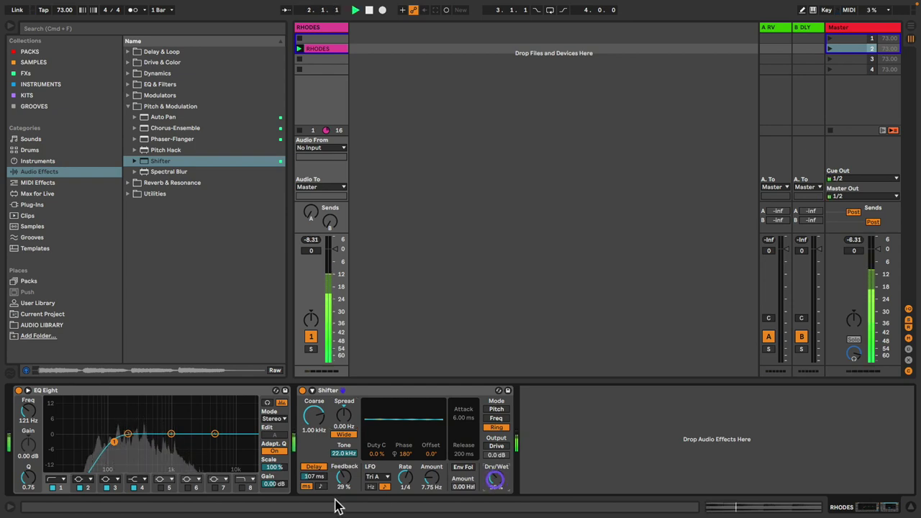
Turn off Shifter's delay and enable its output drive at 6.9 dB.
{"action": "left_click", "coordinate": [309, 468]}
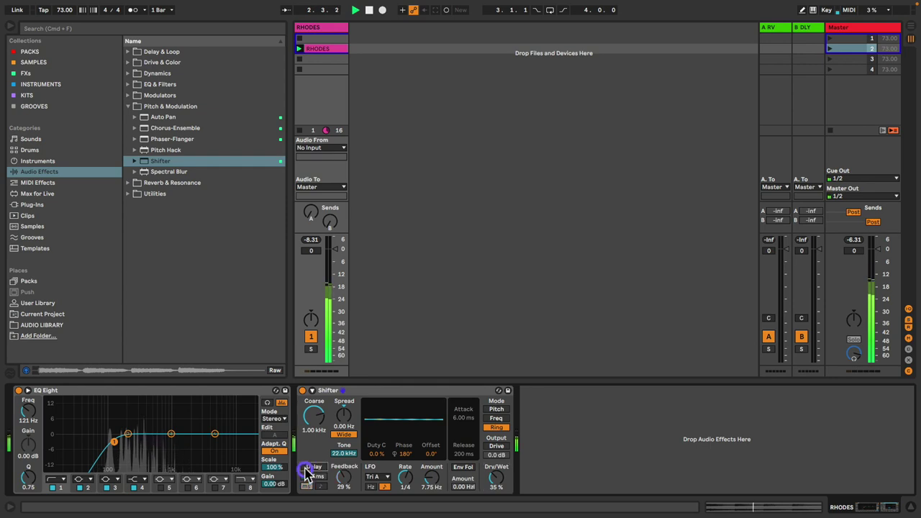
{"action": "left_click", "coordinate": [497, 446]}
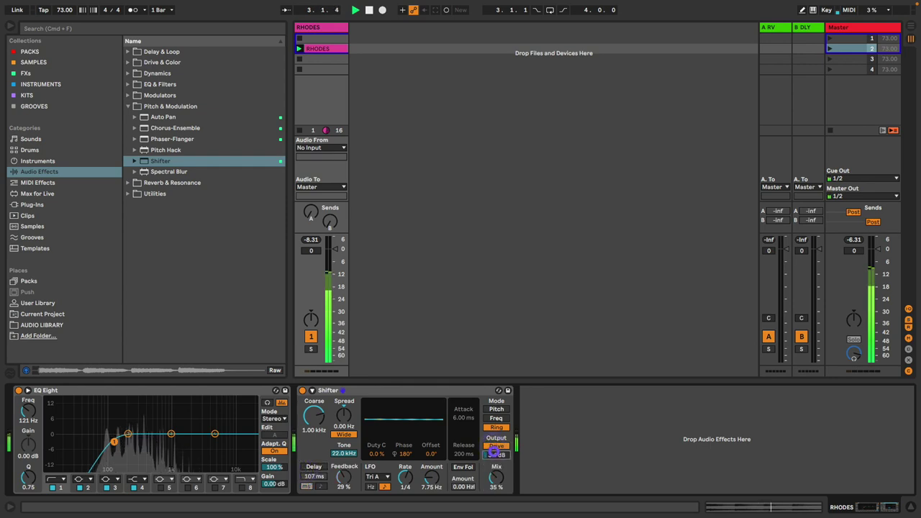
{"action": "left_click_drag", "start_coordinate": [494, 452], "coordinate": [495, 456]}
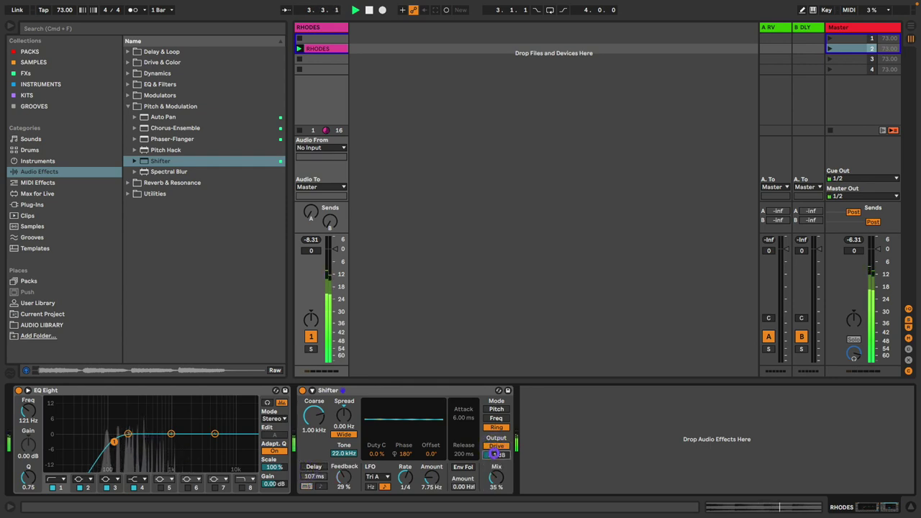
Reset Shifter's LFO amount to 0.00 Hz and change the LFO waveform to Sine.
{"action": "double_click", "coordinate": [437, 480]}
{"action": "left_click", "coordinate": [378, 476]}
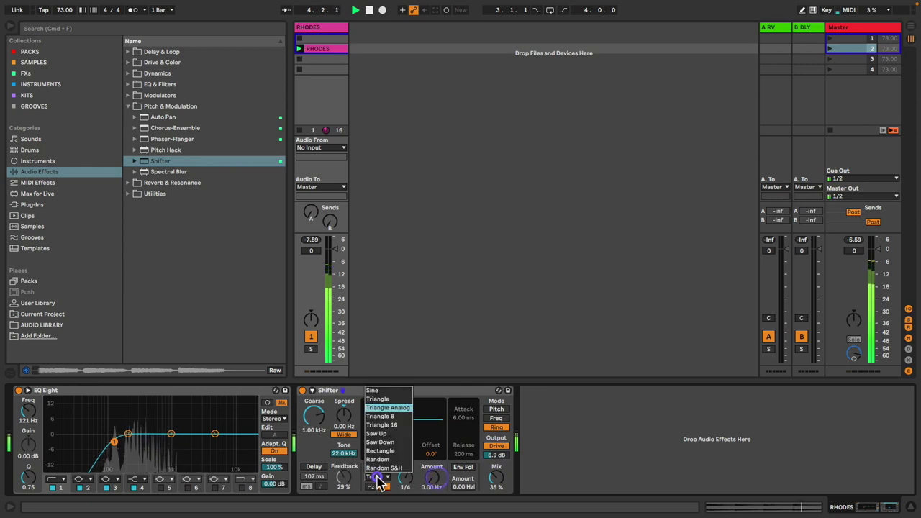
{"action": "left_click", "coordinate": [373, 391]}
Switch Shifter's LFO rate to free-running Hz at 50.0 Hz, keep its amount at 0.00 Hz, and vary the mix during playback.
{"action": "left_click_drag", "start_coordinate": [496, 473], "coordinate": [496, 475]}
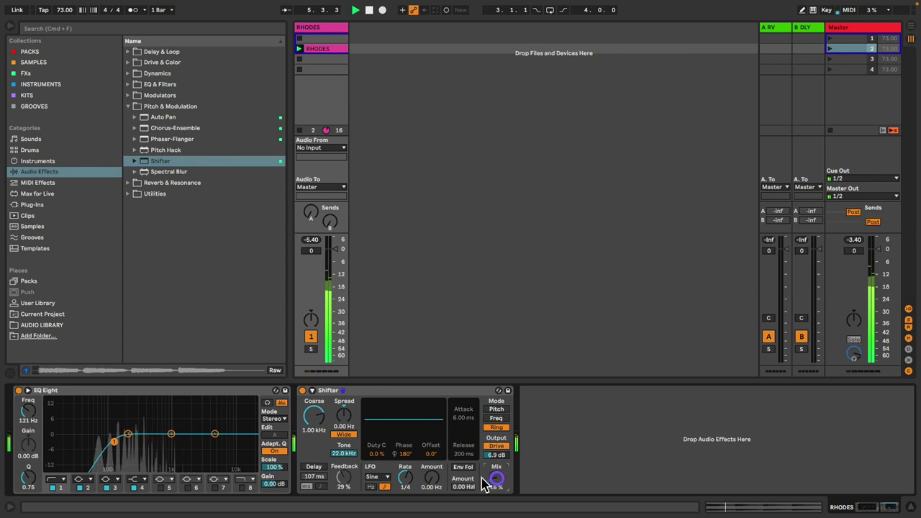
{"action": "left_click_drag", "start_coordinate": [434, 482], "coordinate": [406, 451]}
{"action": "left_click", "coordinate": [371, 487]}
{"action": "left_click_drag", "start_coordinate": [495, 484], "coordinate": [496, 462]}
{"action": "left_click_drag", "start_coordinate": [440, 487], "coordinate": [440, 506]}
Set Shifter's drive to 4.3 dB, its coarse frequency to 3.31 kHz and its mix to 71 %.
{"action": "left_click_drag", "start_coordinate": [497, 455], "coordinate": [495, 488]}
{"action": "left_click_drag", "start_coordinate": [317, 417], "coordinate": [317, 390]}
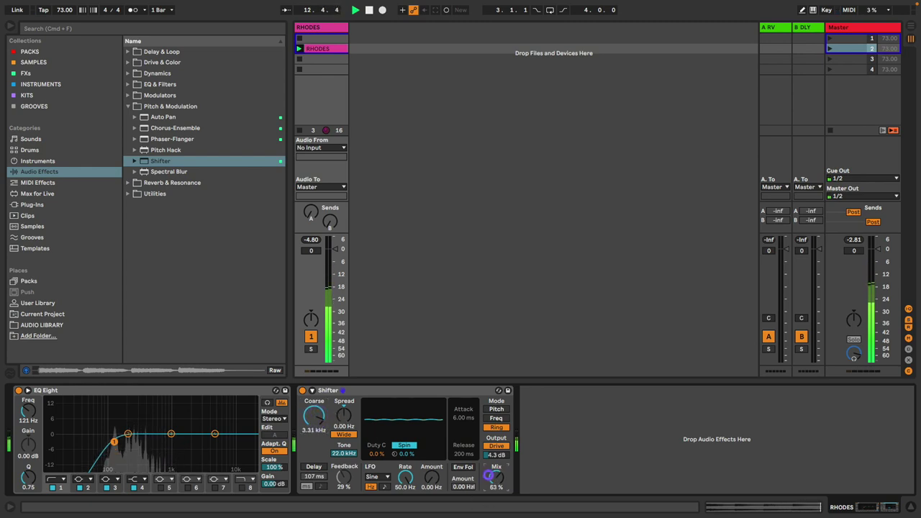
{"action": "left_click_drag", "start_coordinate": [489, 476], "coordinate": [489, 473]}
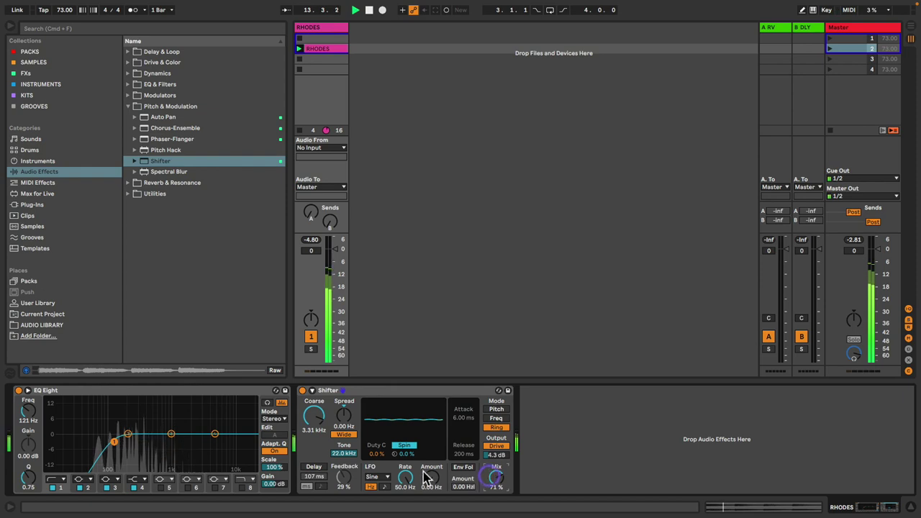
Set Shifter's LFO rate to 20.8 Hz and its mix to 20 %, and stop playback.
{"action": "left_click_drag", "start_coordinate": [405, 477], "coordinate": [406, 455]}
{"action": "left_click", "coordinate": [493, 478]}
{"action": "mouse_move", "coordinate": [495, 484]}
{"action": "left_mouse_down"}
{"action": "mouse_move", "coordinate": [495, 503]}
{"action": "mouse_move", "coordinate": [496, 460]}
{"action": "mouse_move", "coordinate": [501, 497]}
{"action": "mouse_move", "coordinate": [501, 483]}
{"action": "left_mouse_up"}
{"action": "key", "text": "space"}
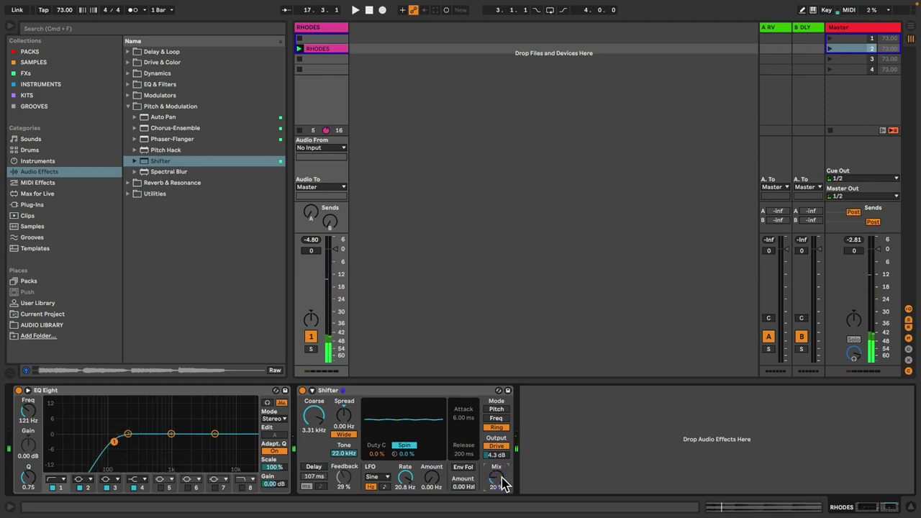